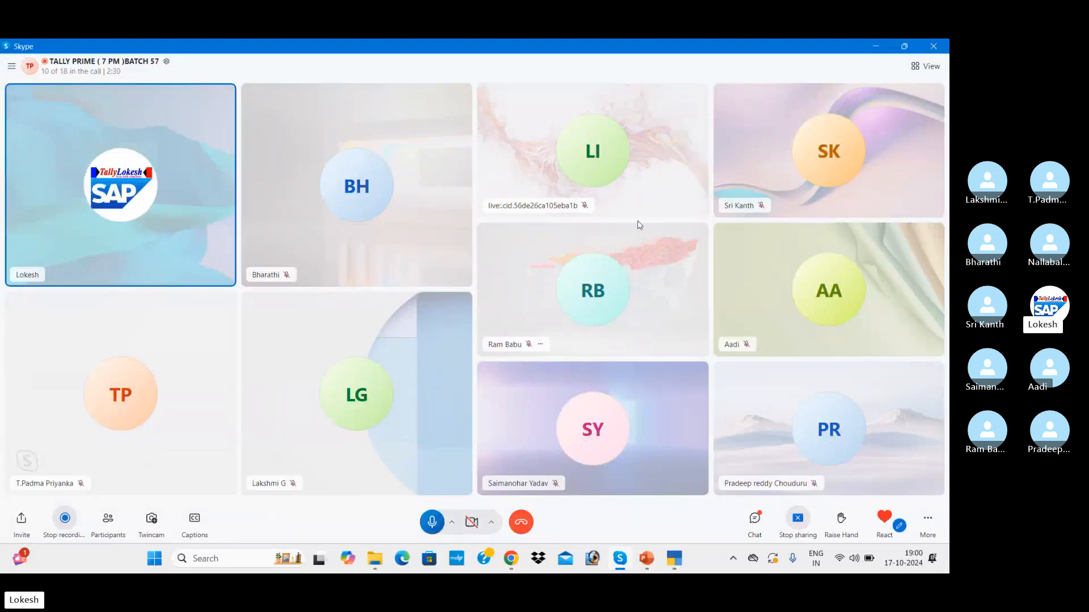
Step: Bring the browser with the Tally training YouTube channel page to the front, via TallyPrime and PowerPoint
{"action": "mouse_move", "coordinate": [675, 570]}
{"action": "left_click", "coordinate": [693, 525]}
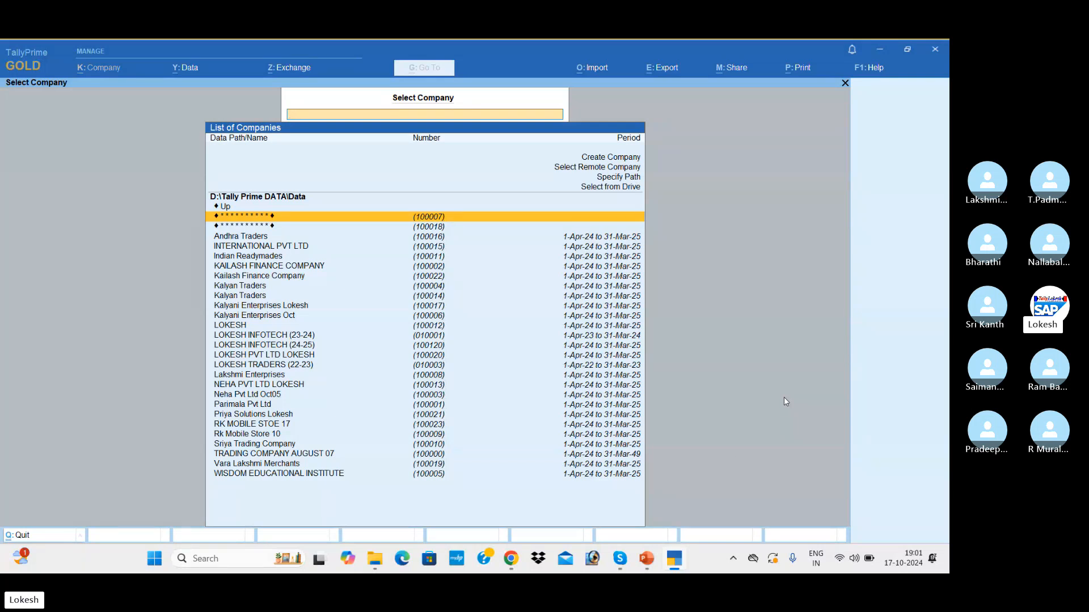
{"action": "mouse_move", "coordinate": [646, 559]}
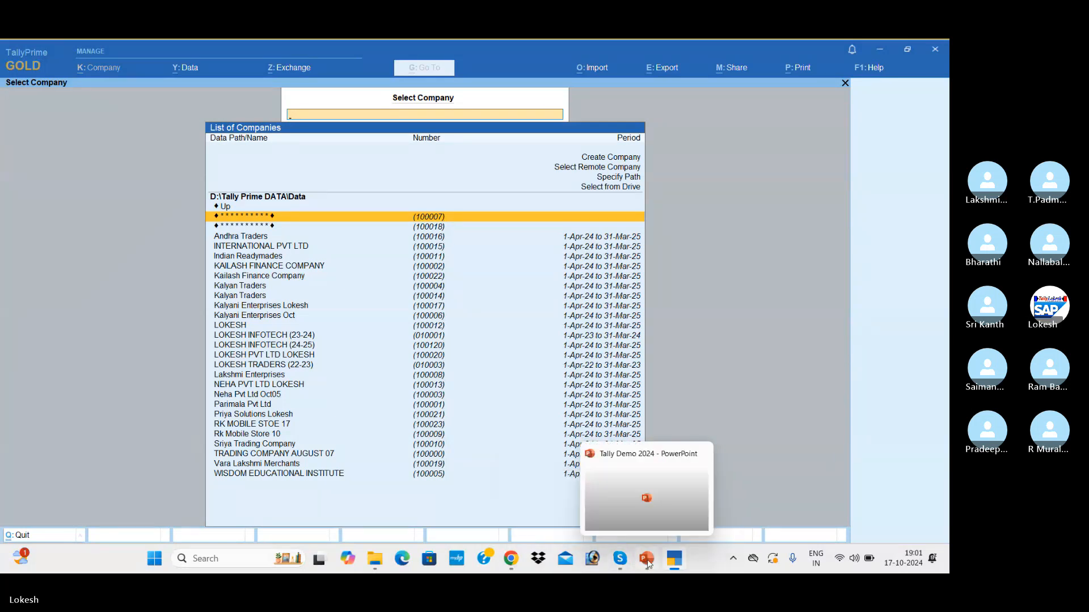
{"action": "left_click", "coordinate": [638, 505]}
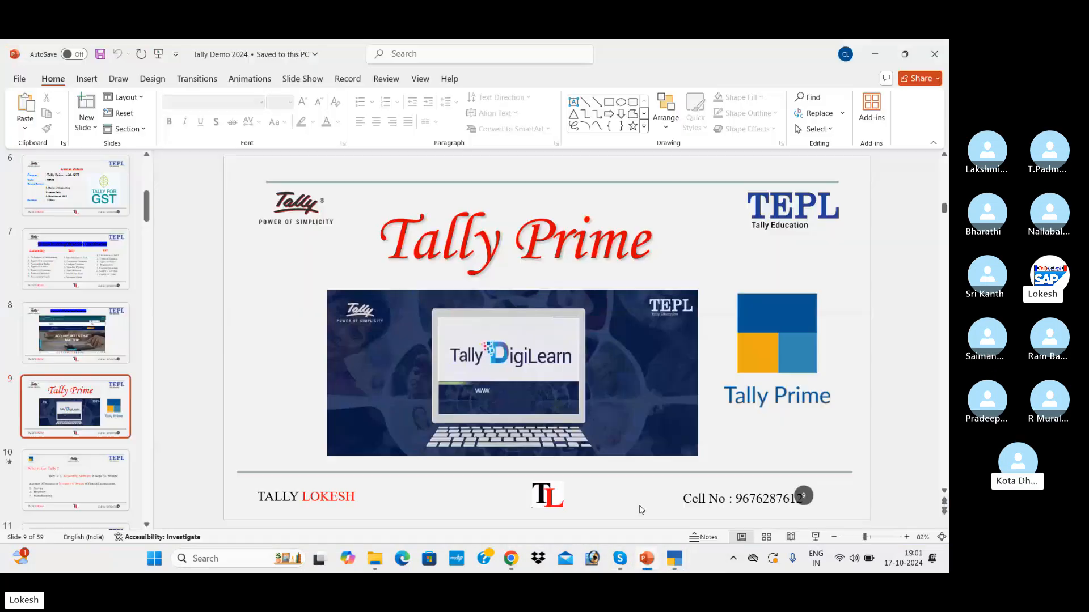
{"action": "left_click", "coordinate": [516, 561]}
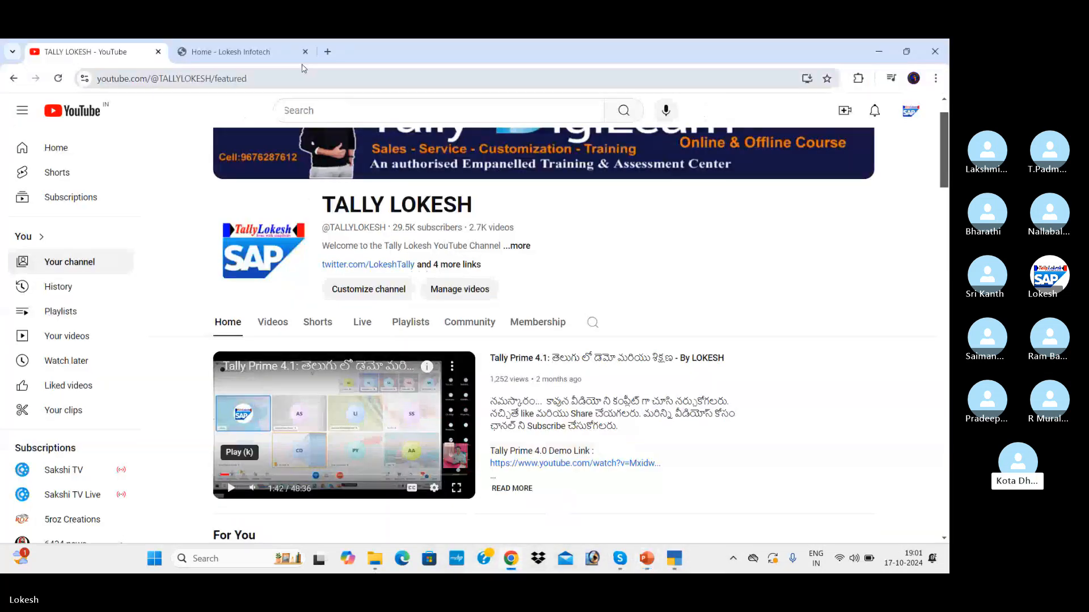
Step: View the 'Home - Lokesh Infotech' website tab, then return to TallyPrime's List of Companies
{"action": "left_click", "coordinate": [262, 54]}
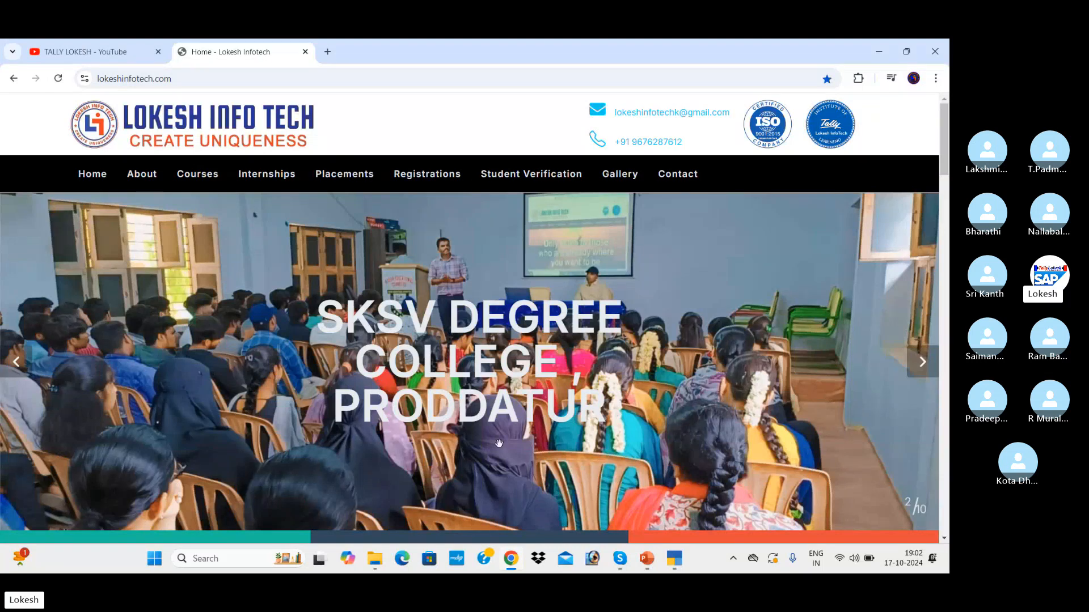
{"action": "left_click", "coordinate": [674, 559]}
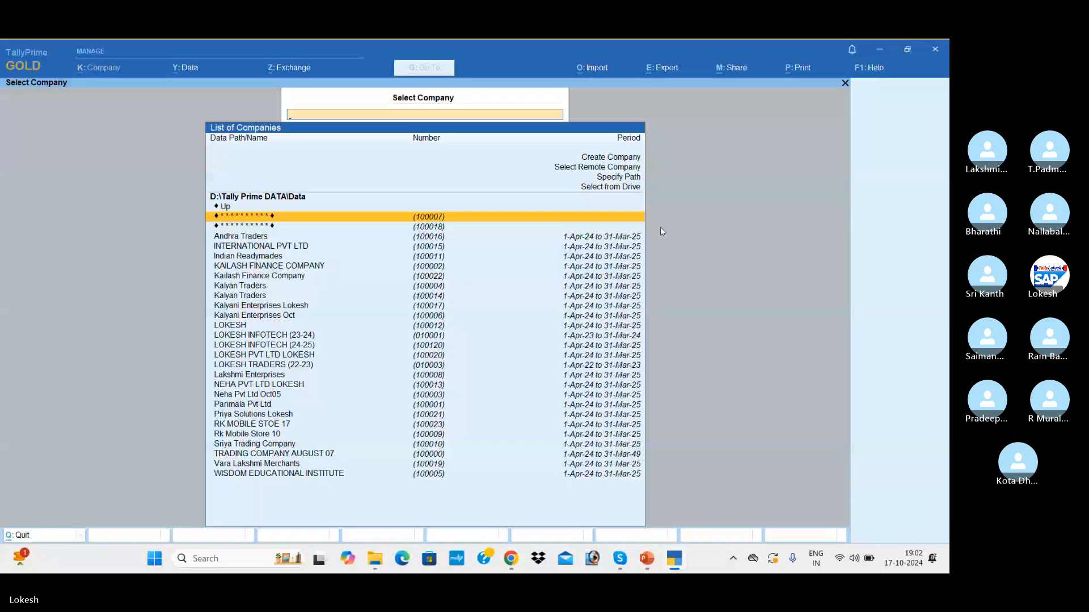
Step: Open company LOKESH PVT LTD LOKESH and start a new Sales voucher, No. 6
{"action": "key", "text": "Down"}
{"action": "key", "text": "Down"}
{"action": "key", "text": "Down"}
{"action": "key", "text": "Down"}
{"action": "key", "text": "Down"}
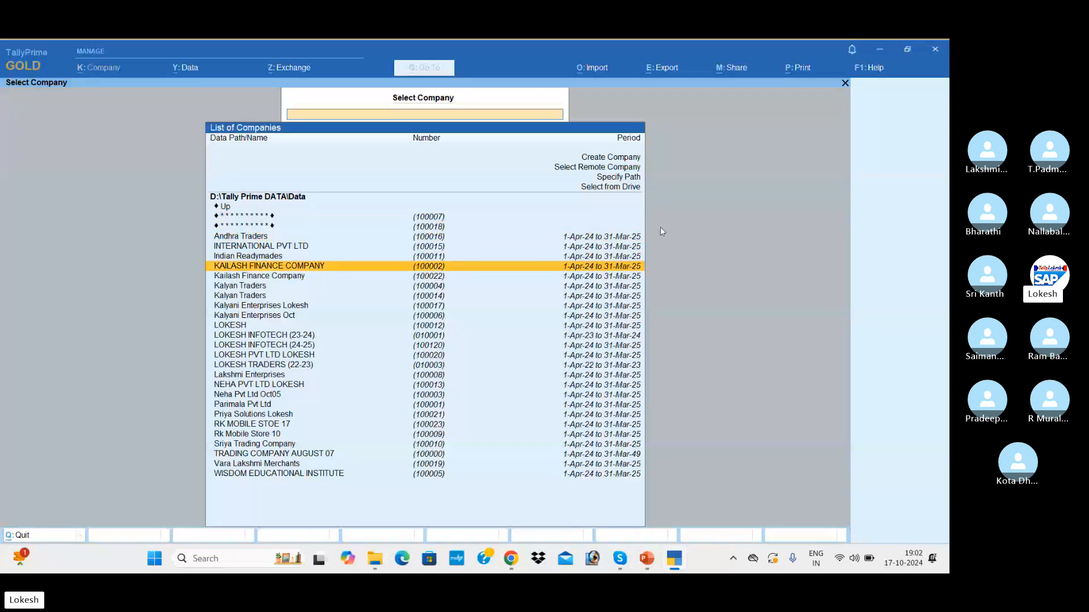
{"action": "key", "text": "Down"}
{"action": "key", "text": "Down"}
{"action": "key", "text": "Down"}
{"action": "key", "text": "Down"}
{"action": "key", "text": "Down"}
{"action": "key", "text": "Down"}
{"action": "key", "text": "Down"}
{"action": "key", "text": "Down"}
{"action": "key", "text": "Down"}
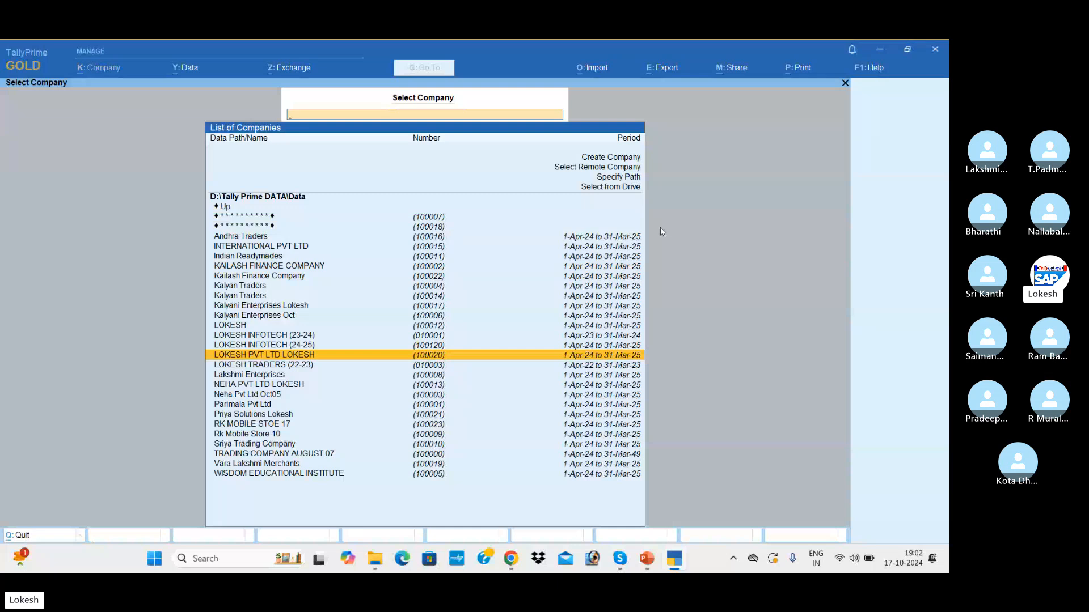
{"action": "key", "text": "Return"}
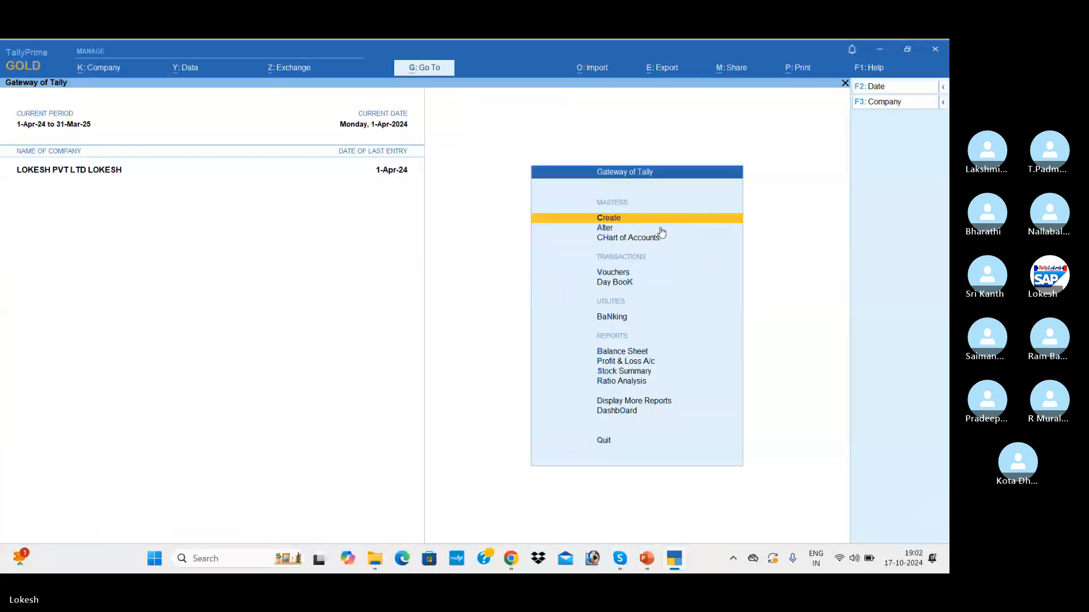
{"action": "key", "text": "Down"}
{"action": "key", "text": "Down"}
{"action": "key", "text": "Down"}
{"action": "key", "text": "Return"}
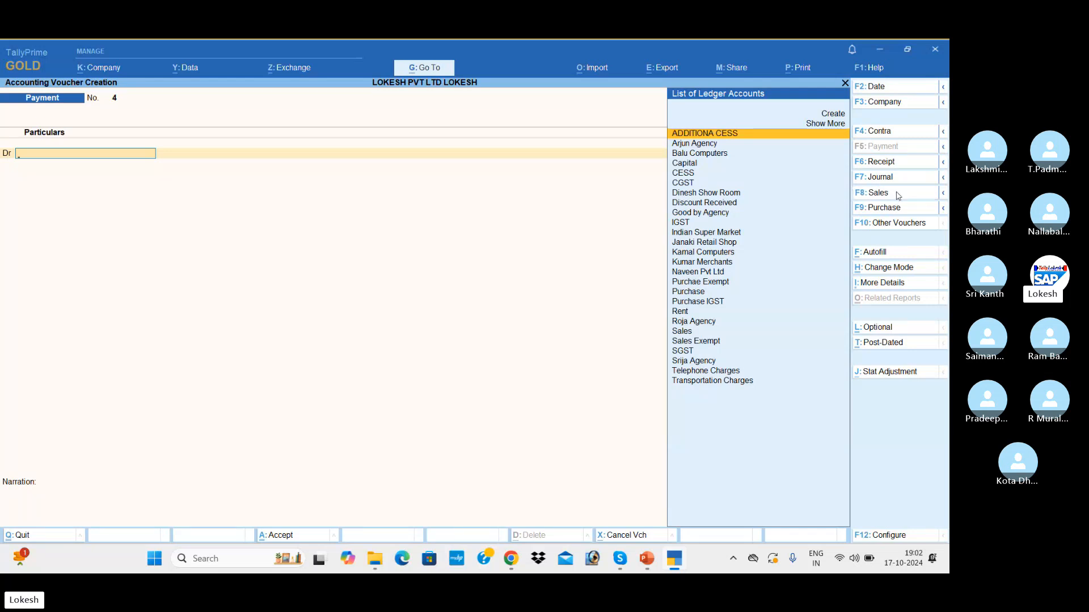
{"action": "left_click", "coordinate": [899, 196]}
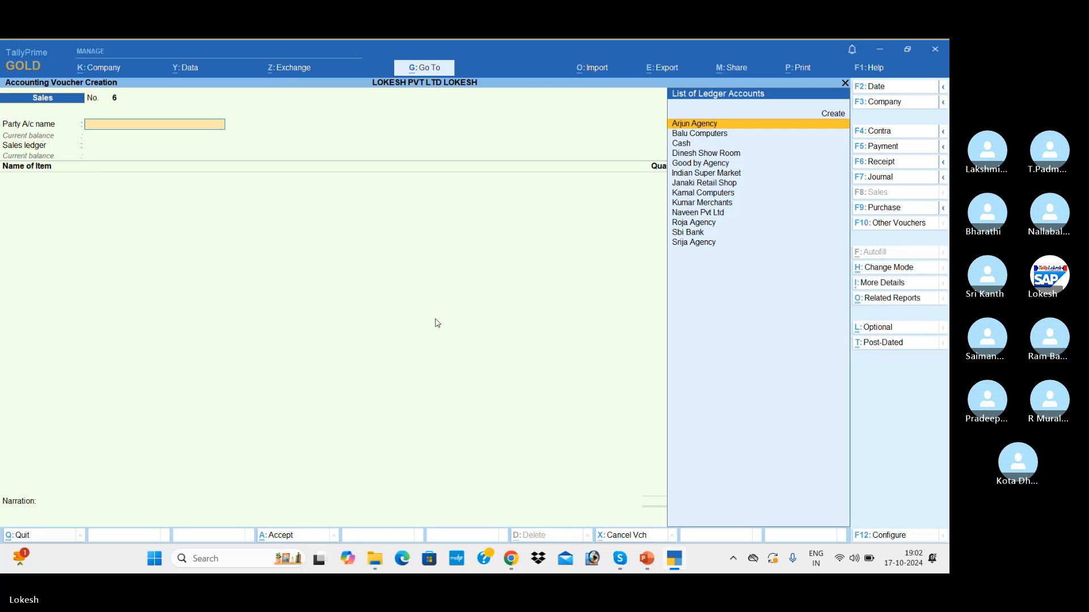
Step: Create a new party ledger 'Balu Enterprises' grouped under Sundry Debtors
{"action": "key", "text": "alt+c"}
{"action": "type", "text": "Balu"}
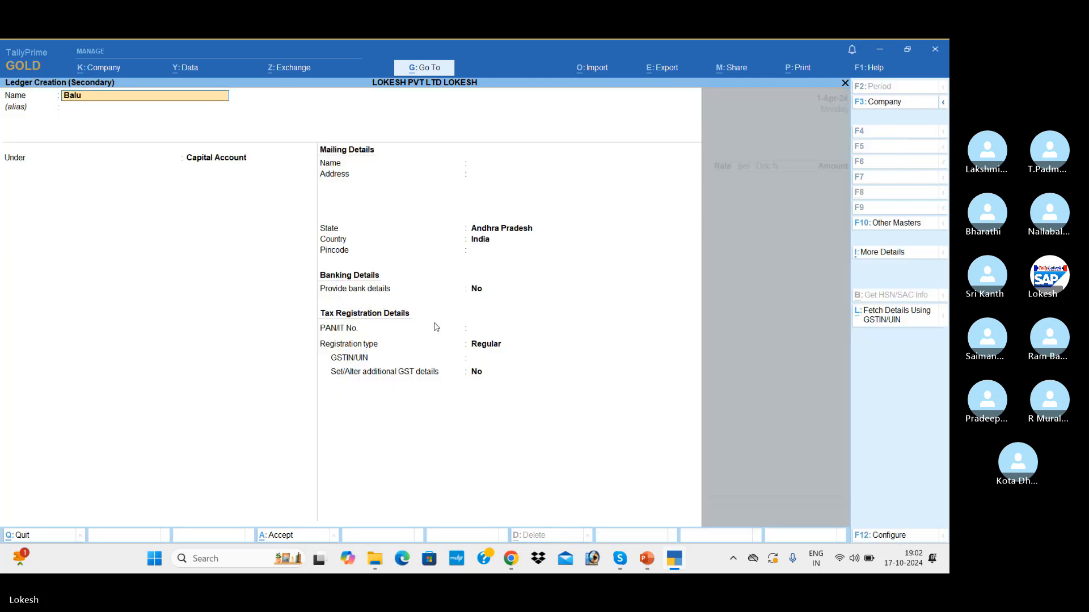
{"action": "type", "text": " enterprises"}
{"action": "key", "text": "Return"}
{"action": "key", "text": "Return"}
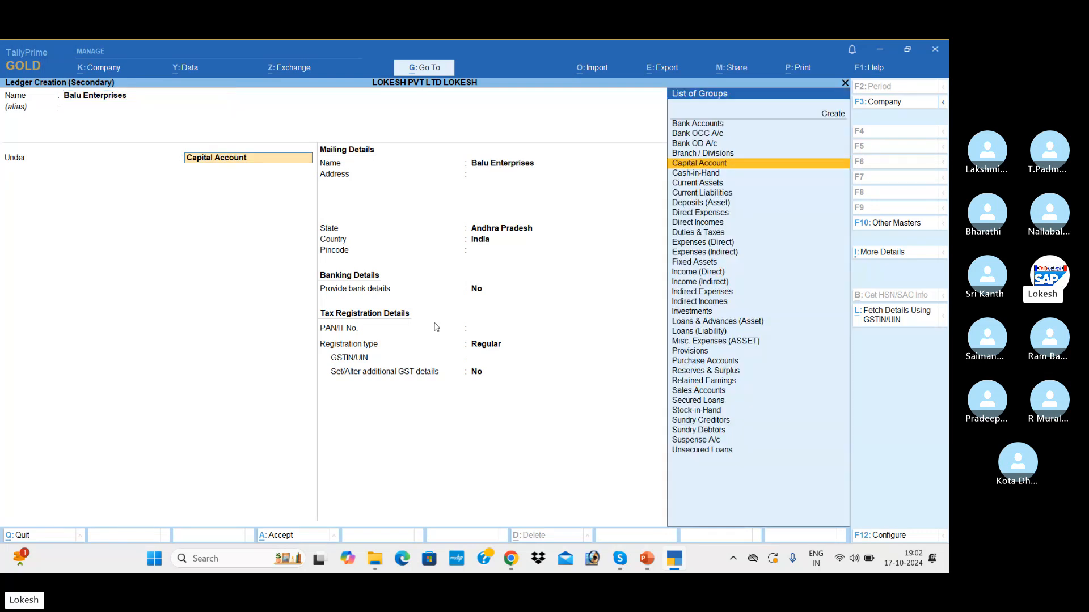
{"action": "key", "text": "Down"}
{"action": "key", "text": "Down"}
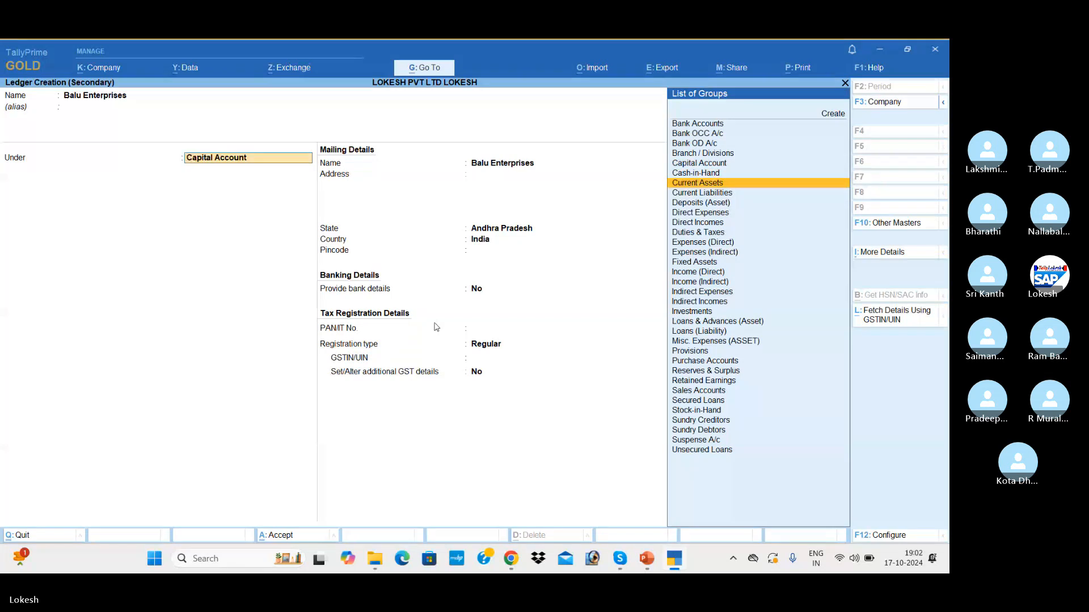
{"action": "key", "text": "End"}
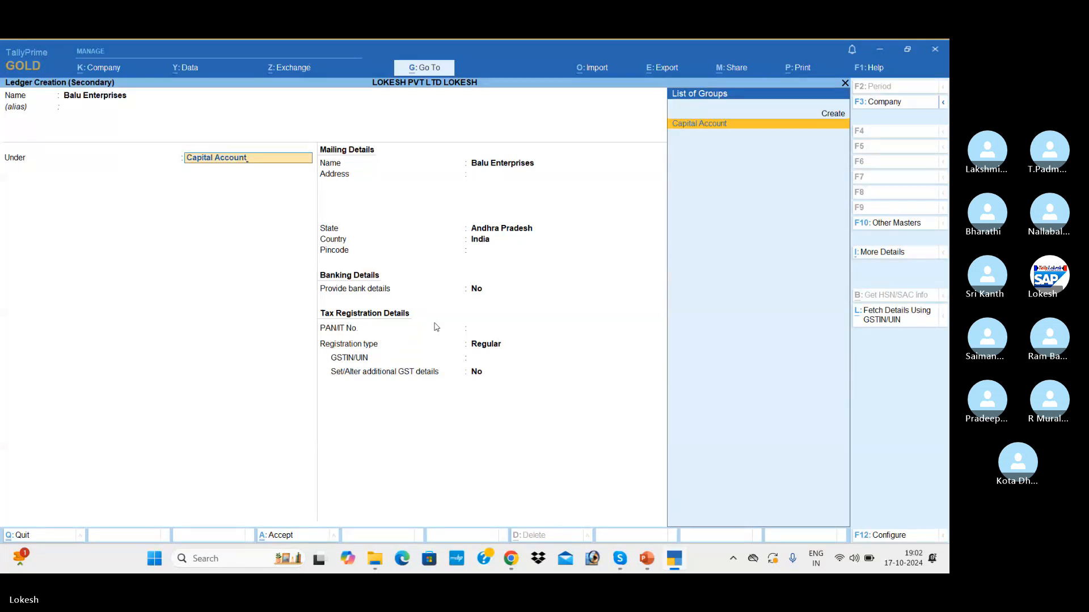
{"action": "type", "text": "s"}
{"action": "key", "text": "BackSpace"}
{"action": "key", "text": "BackSpace"}
{"action": "key", "text": "BackSpace"}
{"action": "key", "text": "BackSpace"}
{"action": "key", "text": "BackSpace"}
{"action": "key", "text": "BackSpace"}
{"action": "key", "text": "BackSpace"}
{"action": "key", "text": "BackSpace"}
{"action": "key", "text": "BackSpace"}
{"action": "key", "text": "BackSpace"}
{"action": "key", "text": "BackSpace"}
{"action": "key", "text": "BackSpace"}
{"action": "key", "text": "BackSpace"}
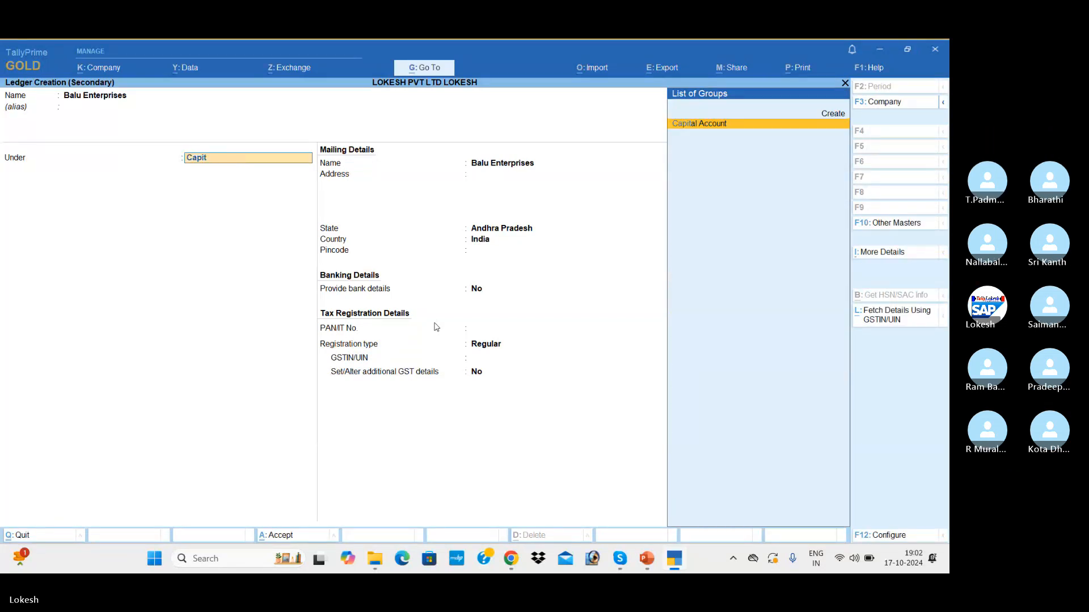
{"action": "key", "text": "BackSpace"}
{"action": "key", "text": "BackSpace"}
{"action": "type", "text": "Sun"}
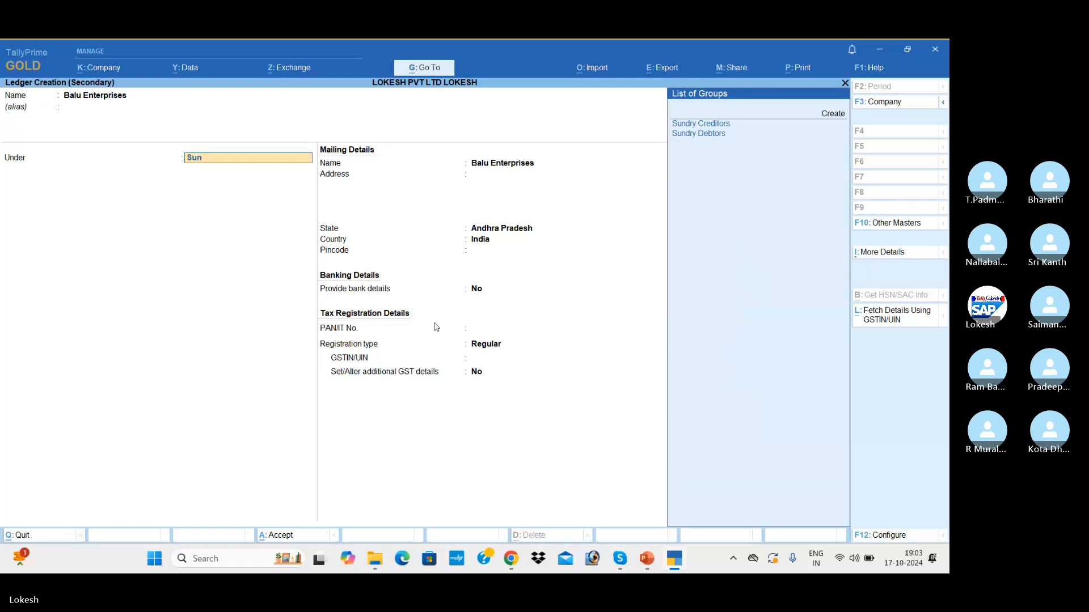
{"action": "key", "text": "Down"}
{"action": "key", "text": "Return"}
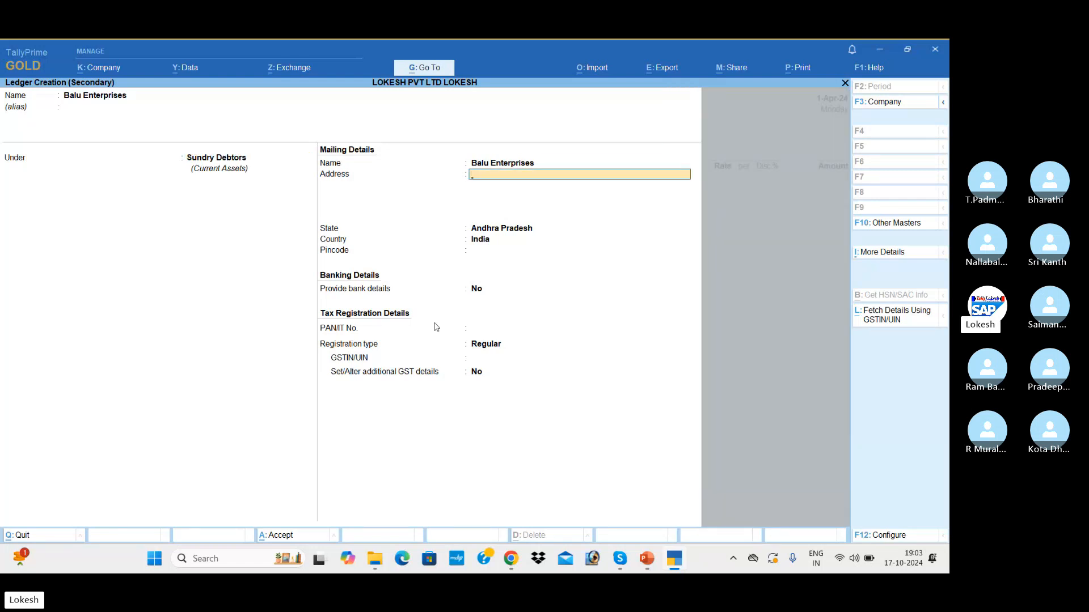
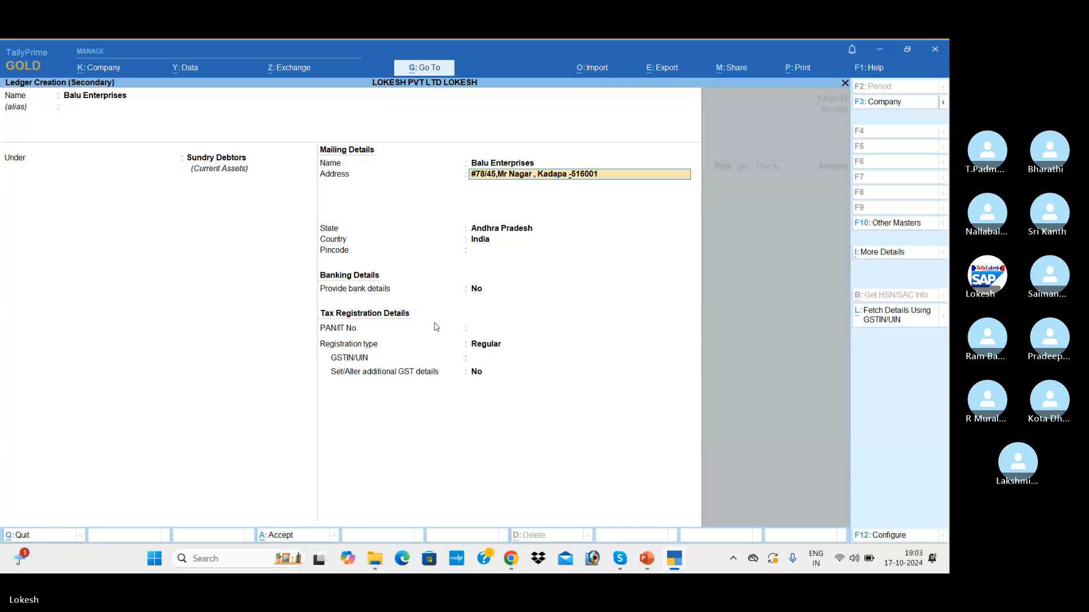
Step: Enter the party's postal address and cell phone number as two address lines
{"action": "key", "text": "Return"}
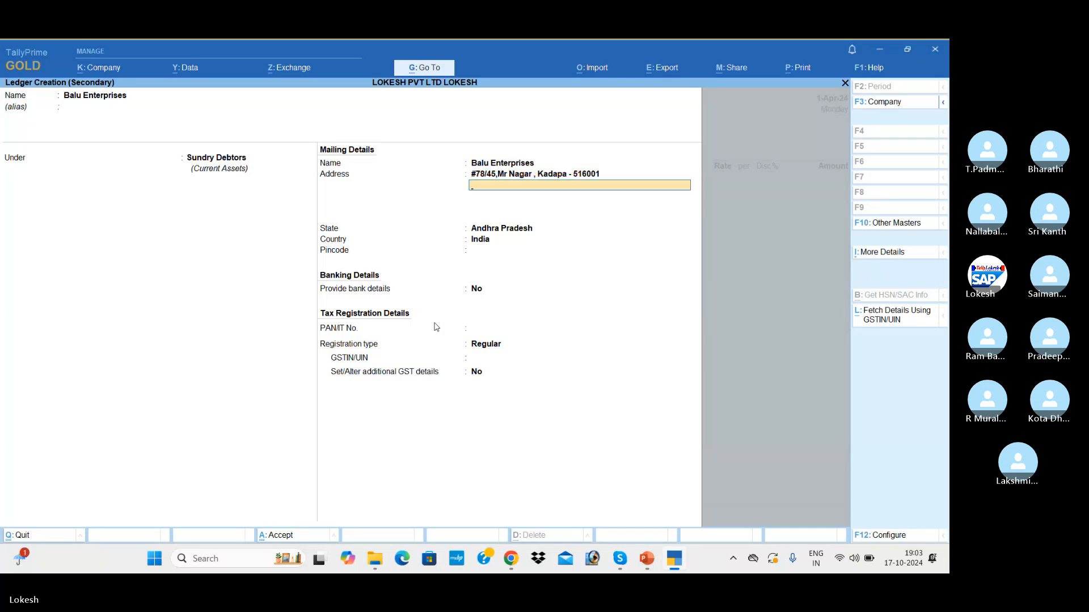
{"action": "type", "text": "Cell B"}
{"action": "key", "text": "BackSpace"}
{"action": "key", "text": "BackSpace"}
{"action": "key", "text": "Return"}
{"action": "key", "text": "Return"}
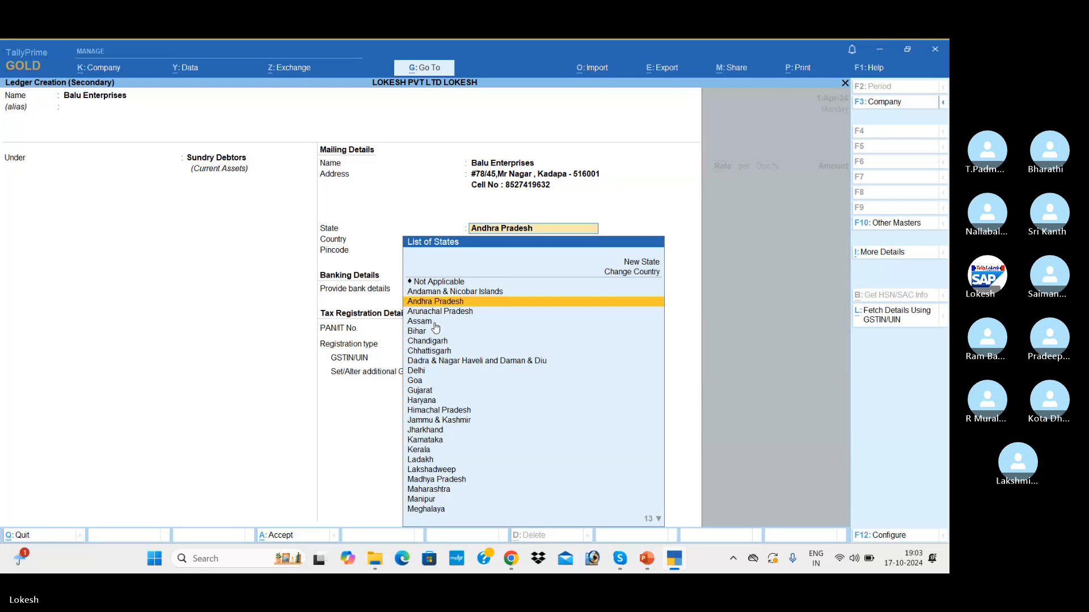
Step: Keep Andhra Pradesh as the state and enter the party's GSTIN
{"action": "key", "text": "Return"}
{"action": "key", "text": "Return"}
{"action": "key", "text": "Return"}
{"action": "key", "text": "Return"}
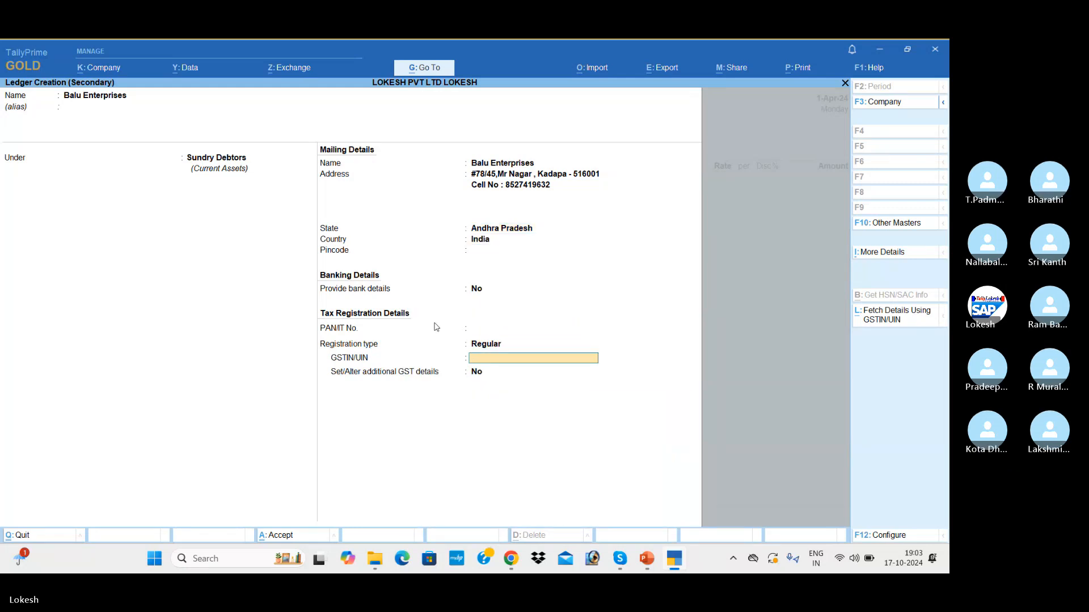
{"action": "key", "text": "Return"}
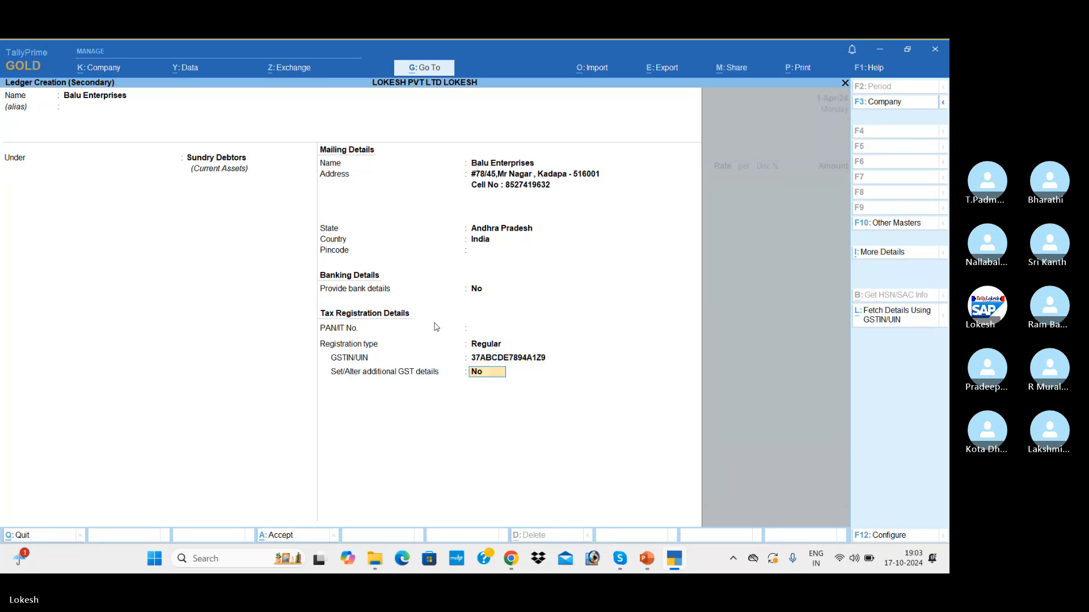
{"action": "key", "text": "Return"}
Step: Save the Balu Enterprises ledger so it becomes the party on voucher No. 6
{"action": "key", "text": "Return"}
{"action": "key", "text": "Return"}
{"action": "key", "text": "Return"}
{"action": "key", "text": "Return"}
{"action": "key", "text": "Return"}
{"action": "key", "text": "Return"}
{"action": "key", "text": "Return"}
{"action": "key", "text": "Return"}
{"action": "key", "text": "Return"}
{"action": "key", "text": "Return"}
{"action": "key", "text": "Return"}
{"action": "key", "text": "Return"}
{"action": "key", "text": "Return"}
{"action": "key", "text": "Return"}
{"action": "key", "text": "Return"}
{"action": "key", "text": "Return"}
{"action": "key", "text": "Return"}
{"action": "key", "text": "Return"}
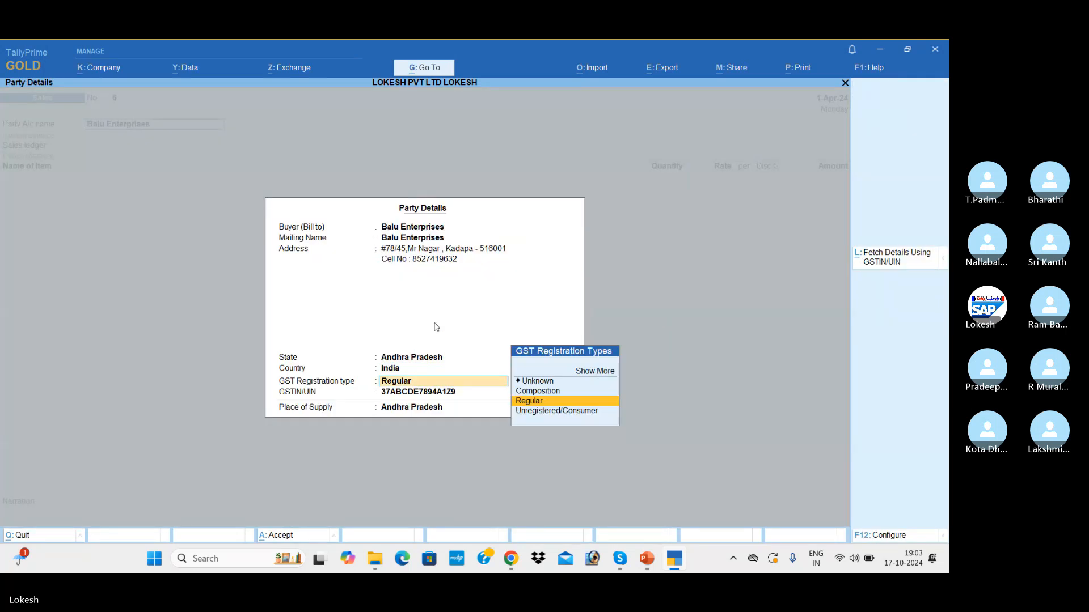
{"action": "key", "text": "Return"}
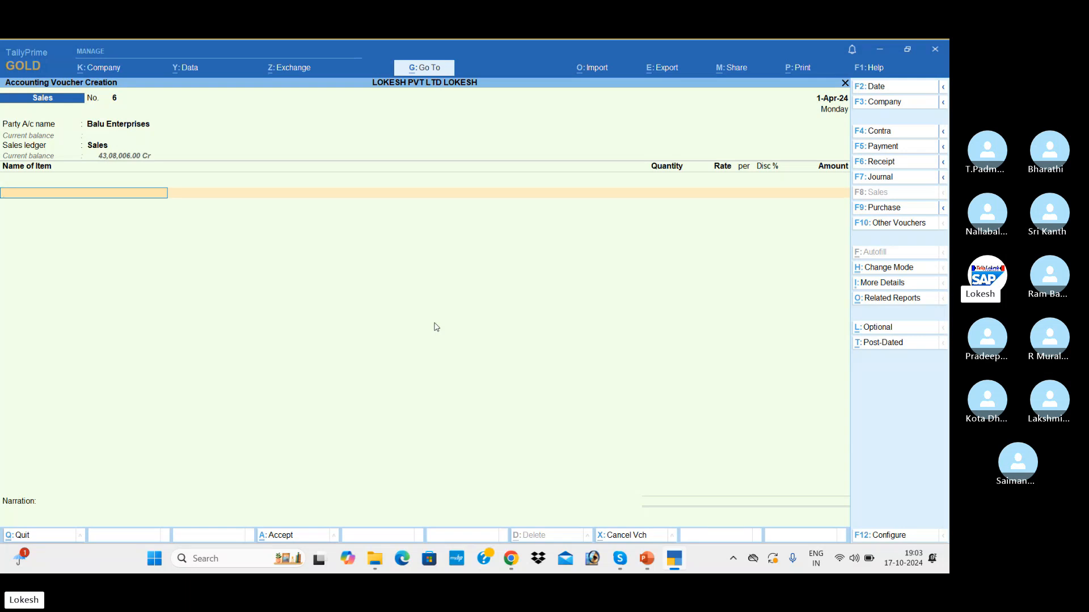
Step: Add Boost as the item with quantity 1 at rate 500
{"action": "key", "text": "space"}
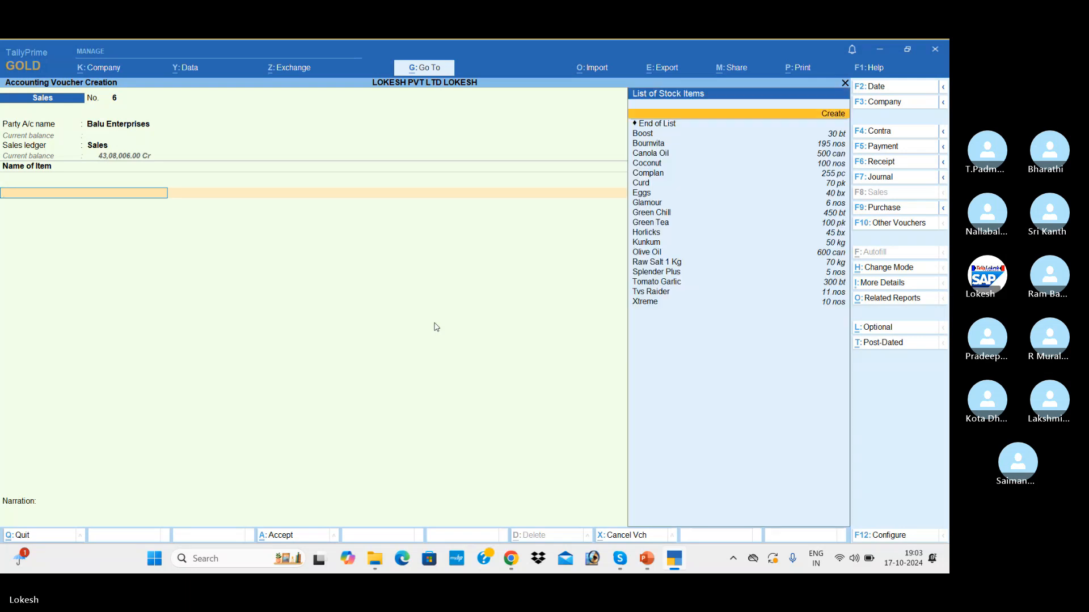
{"action": "key", "text": "Down"}
{"action": "key", "text": "Down"}
{"action": "key", "text": "Return"}
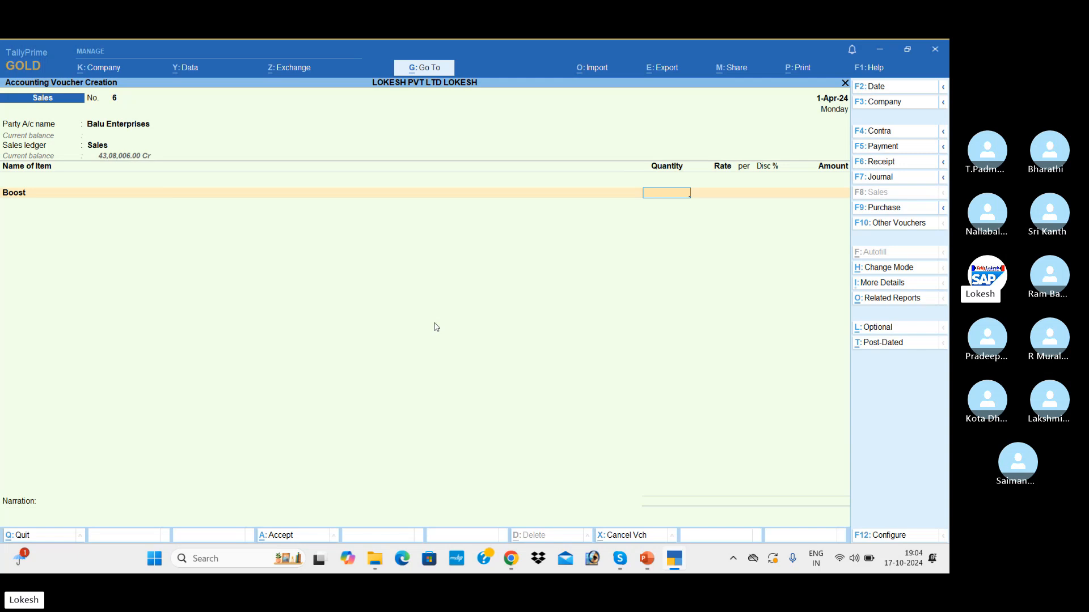
{"action": "type", "text": "1"}
{"action": "key", "text": "Return"}
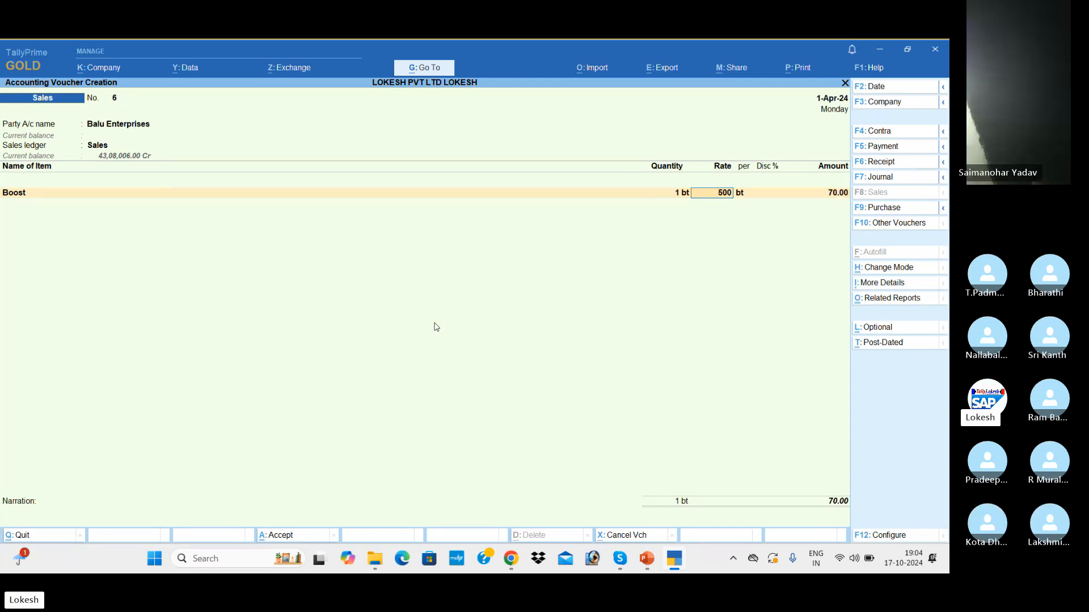
{"action": "type", "text": "500"}
{"action": "key", "text": "Return"}
{"action": "key", "text": "Return"}
{"action": "key", "text": "Return"}
{"action": "key", "text": "Return"}
{"action": "key", "text": "Return"}
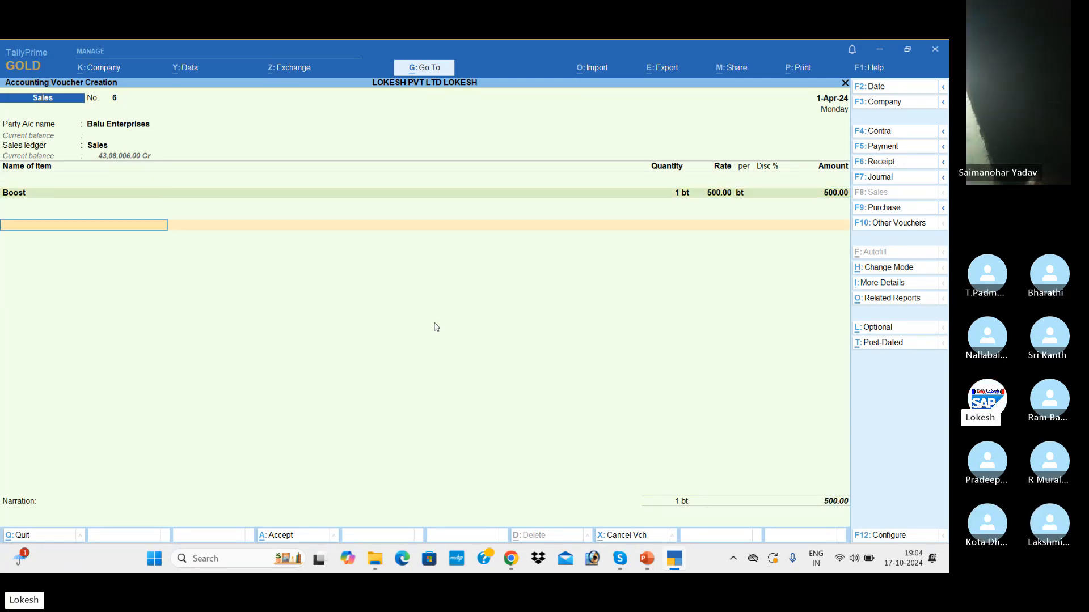
Step: Add CGST and SGST ledger lines of 12.50 each, bringing the total to 525.00
{"action": "type", "text": "Cg"}
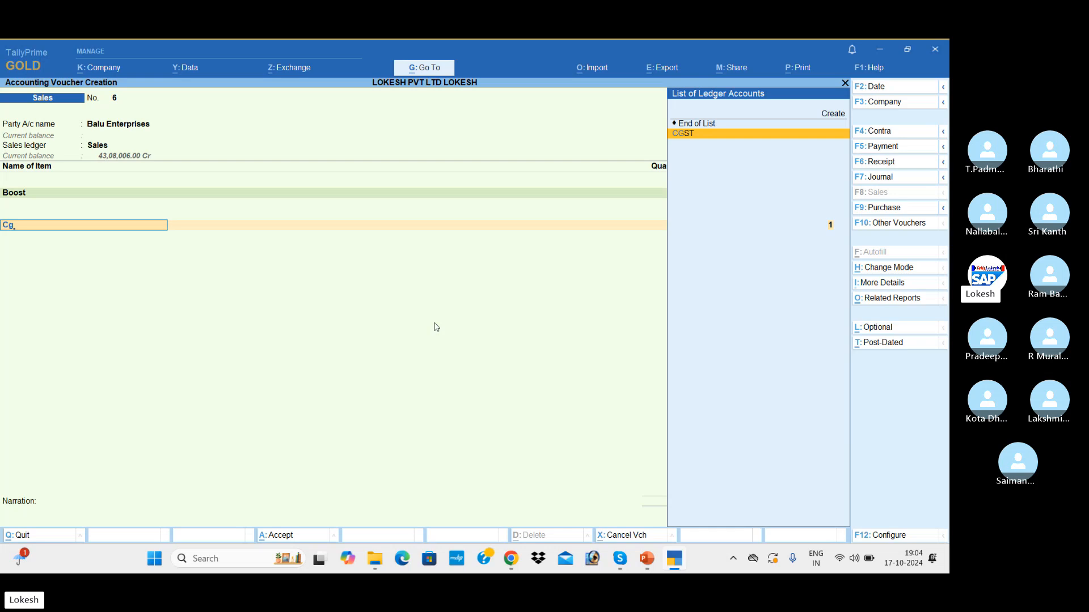
{"action": "key", "text": "Return"}
{"action": "key", "text": "Return"}
{"action": "type", "text": "sg"}
{"action": "key", "text": "Return"}
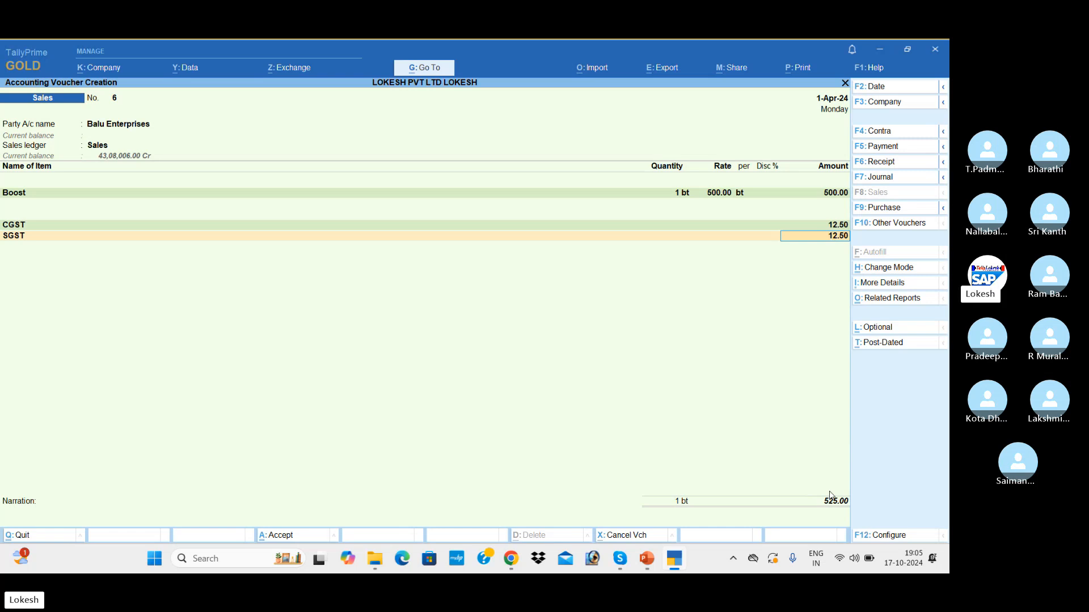
Step: Accept and save sales voucher No. 6, opening fresh voucher No. 7
{"action": "key", "text": "Return"}
{"action": "key", "text": "Return"}
{"action": "key", "text": "Return"}
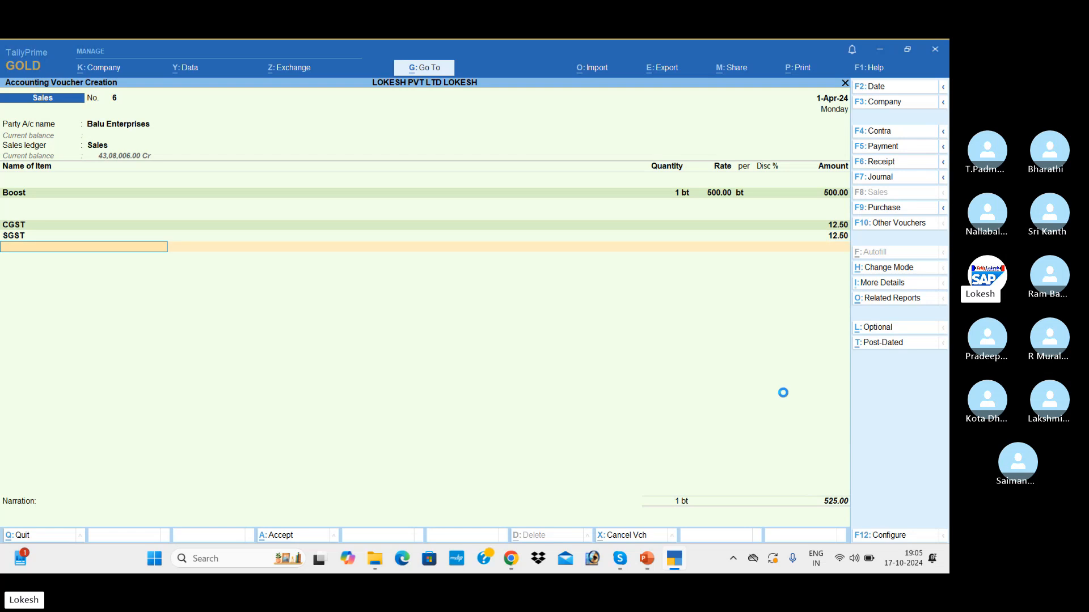
{"action": "key", "text": "Return"}
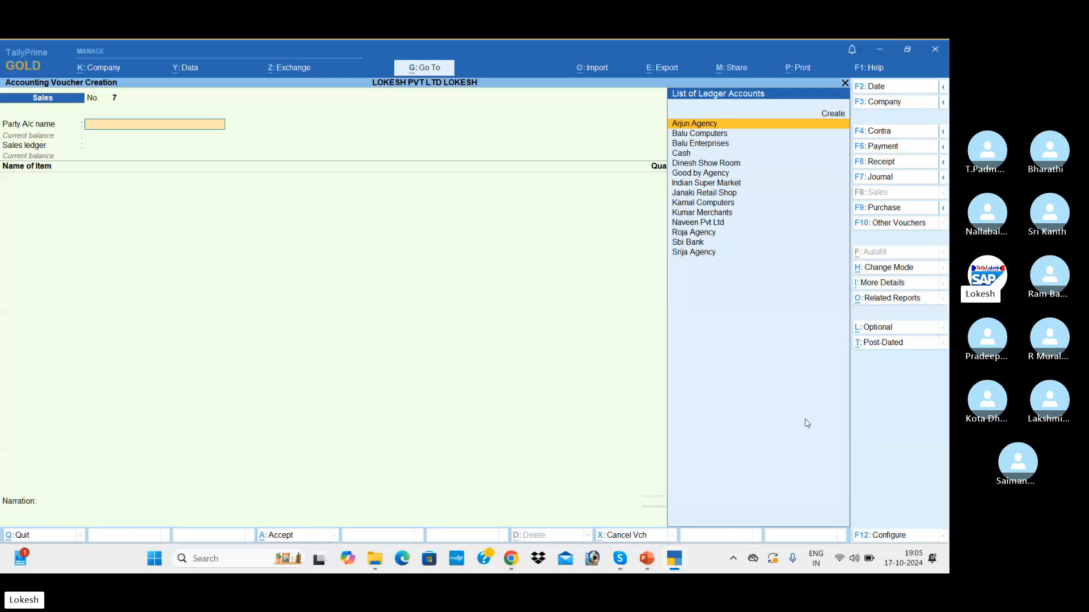
Step: Set 'Provide Rate Inclusive of Tax for Stock Items' to Yes in the voucher configuration
{"action": "left_click", "coordinate": [891, 539]}
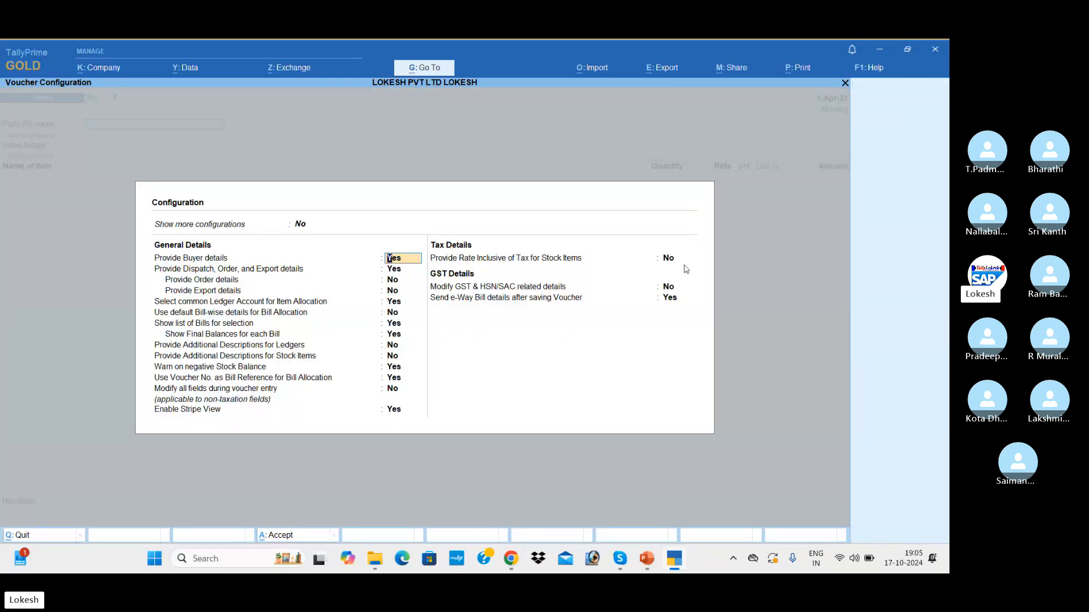
{"action": "left_click", "coordinate": [669, 260]}
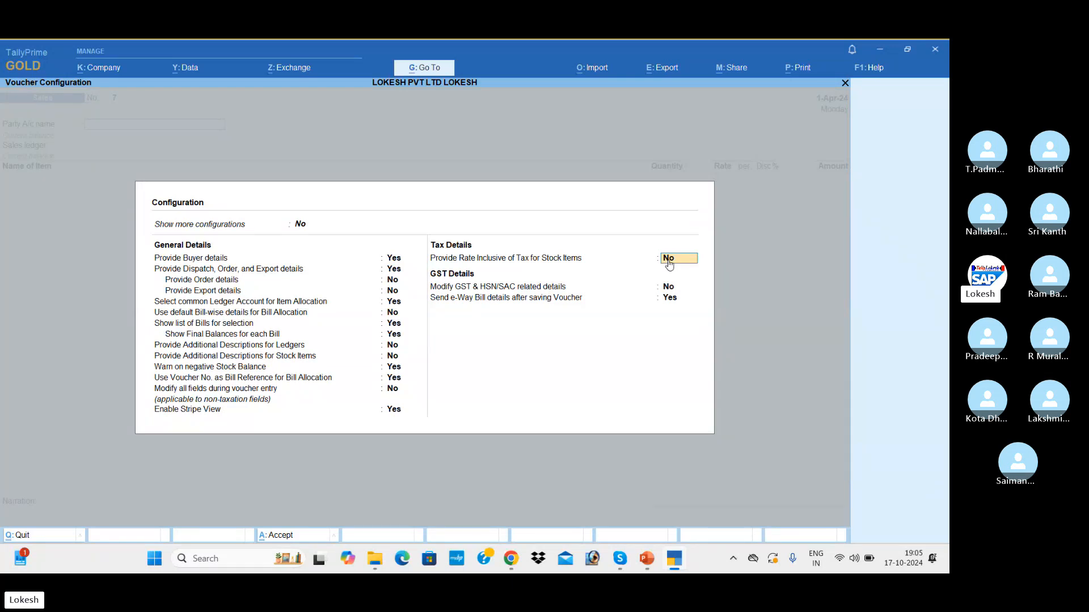
{"action": "type", "text": "y"}
{"action": "key", "text": "Return"}
{"action": "key", "text": "Return"}
{"action": "key", "text": "Return"}
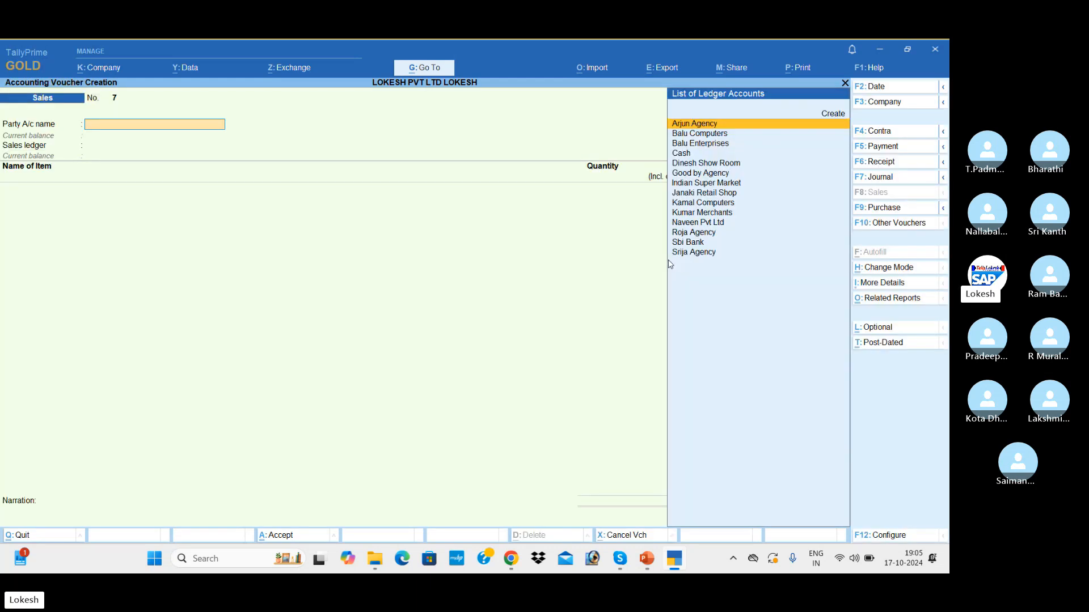
Step: Select Balu Enterprises as the party on voucher No. 7 and accept its party details
{"action": "key", "text": "Down"}
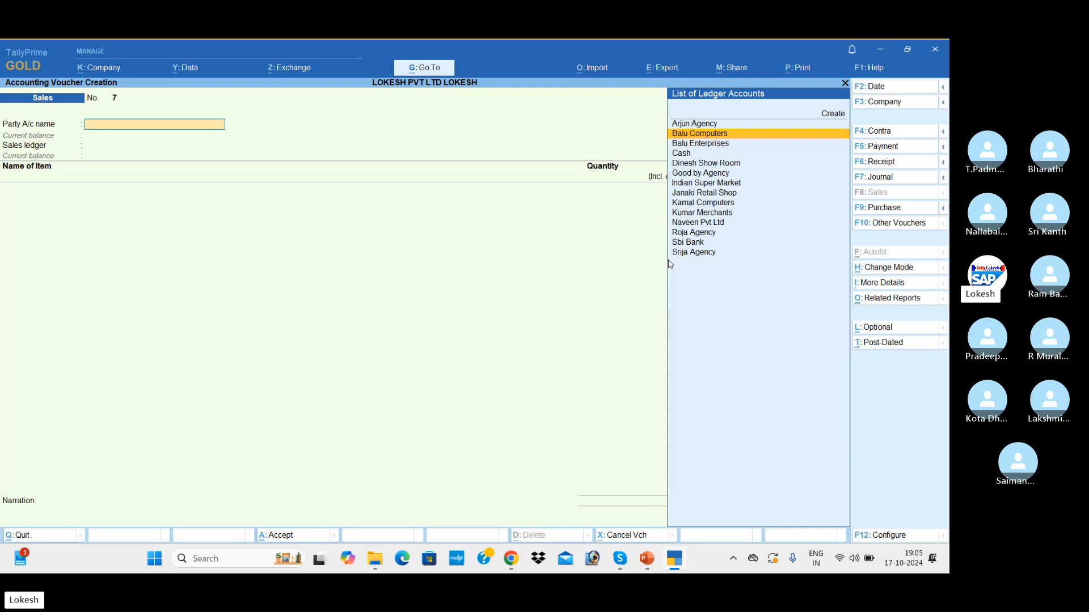
{"action": "key", "text": "Down"}
{"action": "key", "text": "Return"}
{"action": "key", "text": "Return"}
{"action": "key", "text": "Return"}
{"action": "key", "text": "Return"}
{"action": "key", "text": "Return"}
{"action": "key", "text": "Return"}
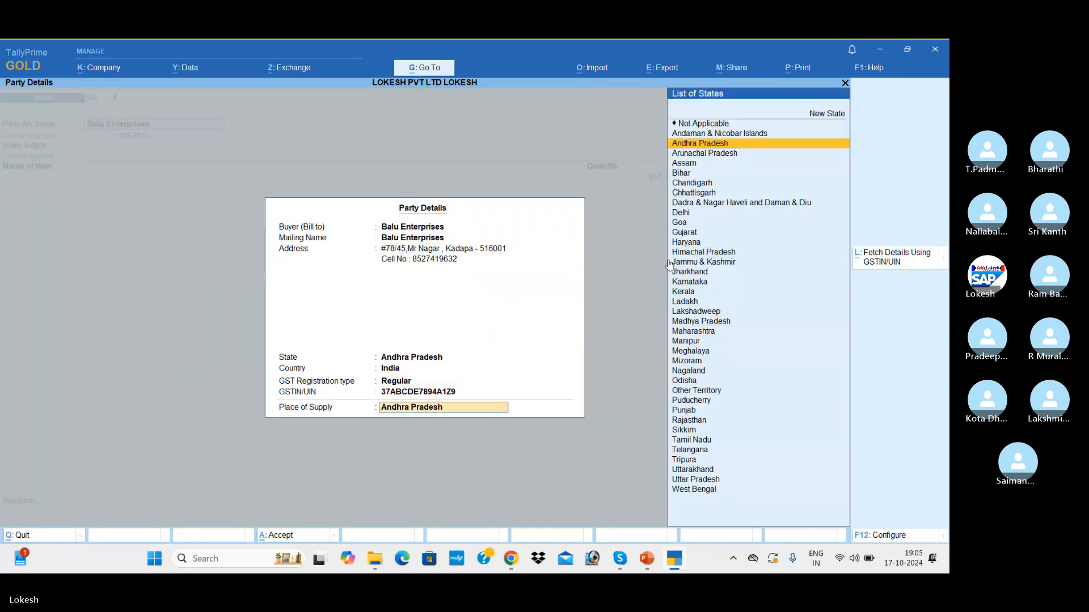
{"action": "key", "text": "Return"}
{"action": "key", "text": "Return"}
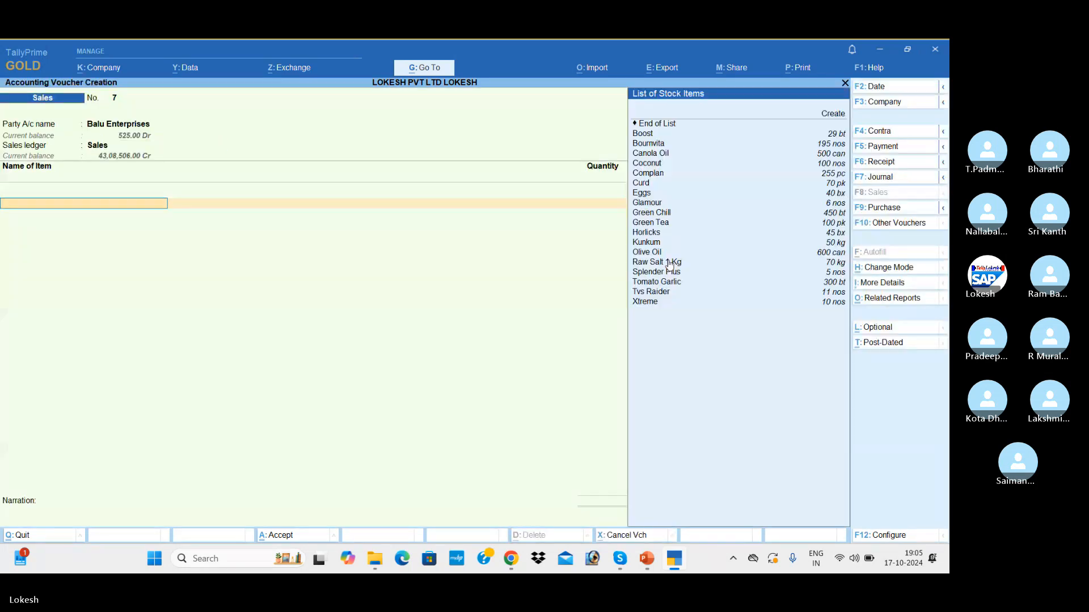
Step: Add 1 bt of Boost at a tax-inclusive rate of 500, giving 476.19
{"action": "key", "text": "Down"}
{"action": "key", "text": "Down"}
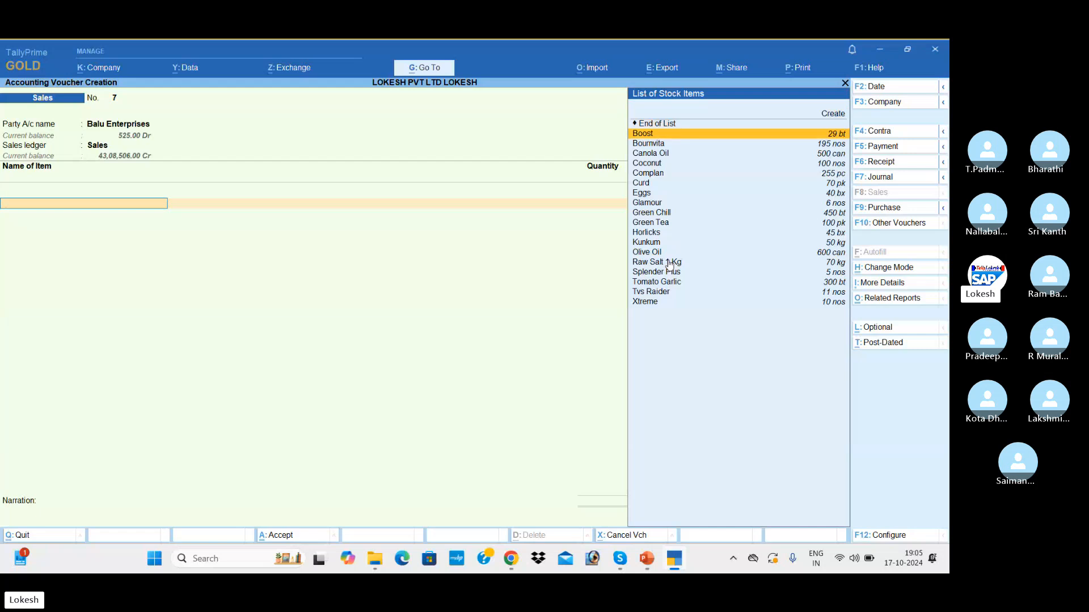
{"action": "key", "text": "Return"}
{"action": "type", "text": "1"}
{"action": "key", "text": "Return"}
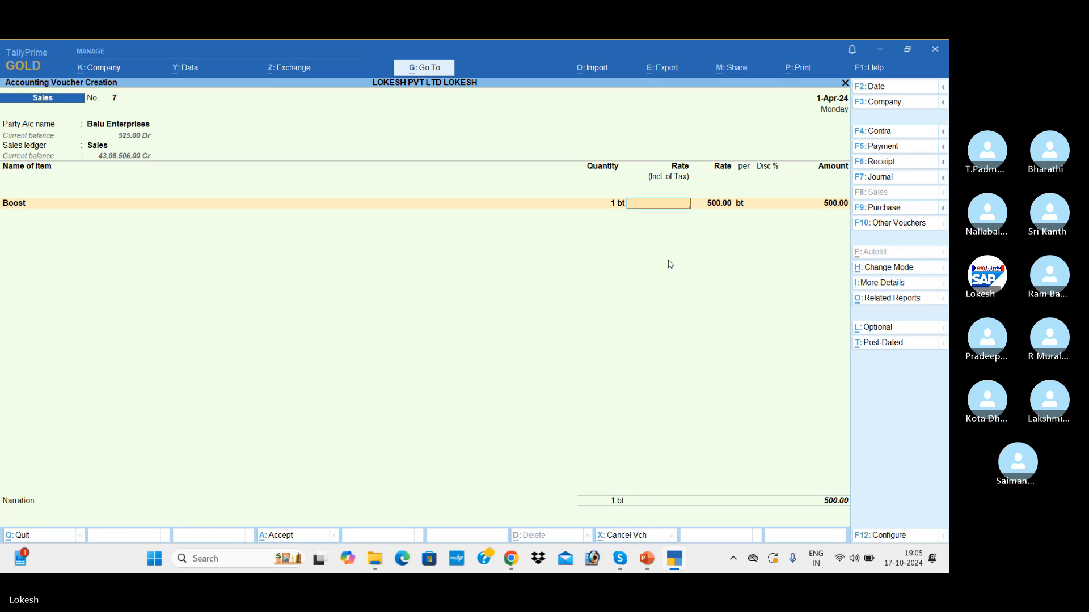
{"action": "type", "text": "500"}
{"action": "key", "text": "Return"}
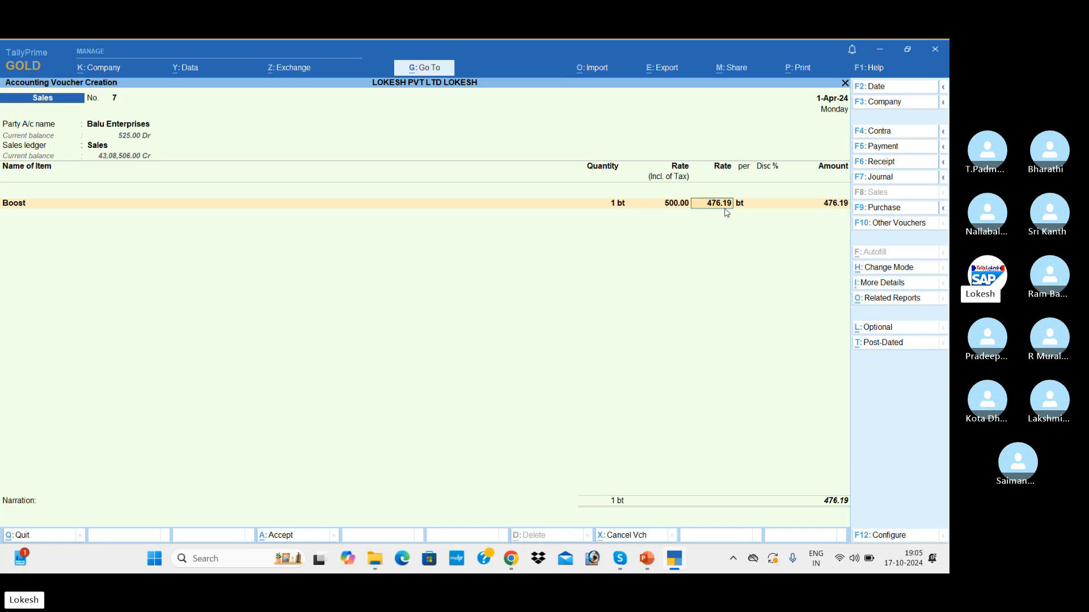
{"action": "key", "text": "Return"}
{"action": "key", "text": "Return"}
{"action": "key", "text": "Return"}
{"action": "key", "text": "Return"}
Step: Add CGST and SGST lines of 11.90 each, totalling 499.99
{"action": "key", "text": "Return"}
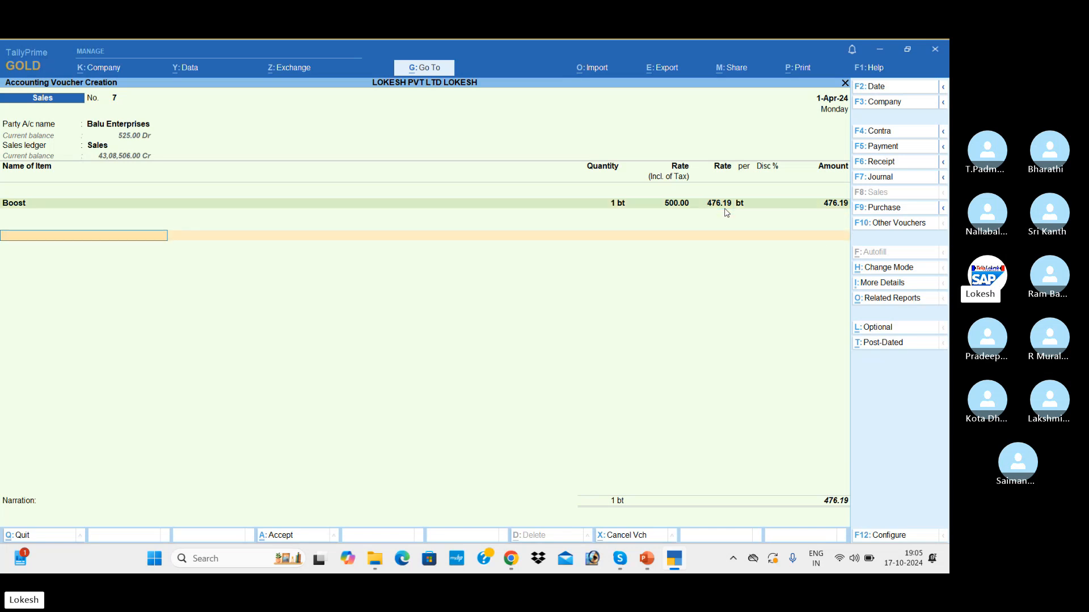
{"action": "type", "text": "Cg"}
{"action": "key", "text": "Return"}
{"action": "key", "text": "Return"}
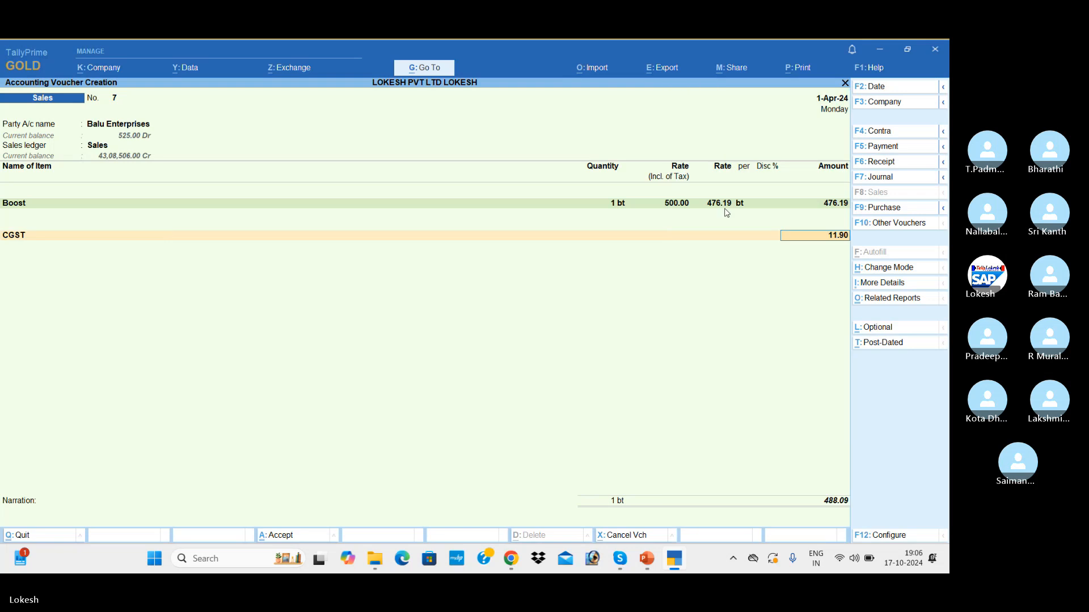
{"action": "type", "text": "Sg"}
{"action": "key", "text": "Return"}
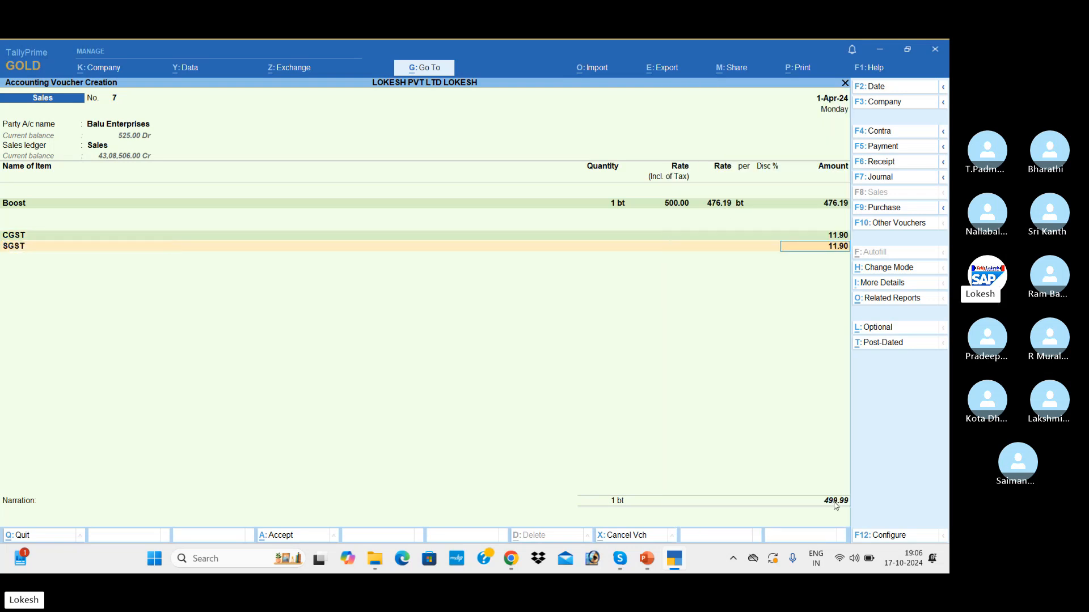
Step: Below SGST on voucher 7, create a Round Off ledger under Indirect Expenses with default GST details, and add it as a line
{"action": "key", "text": "Return"}
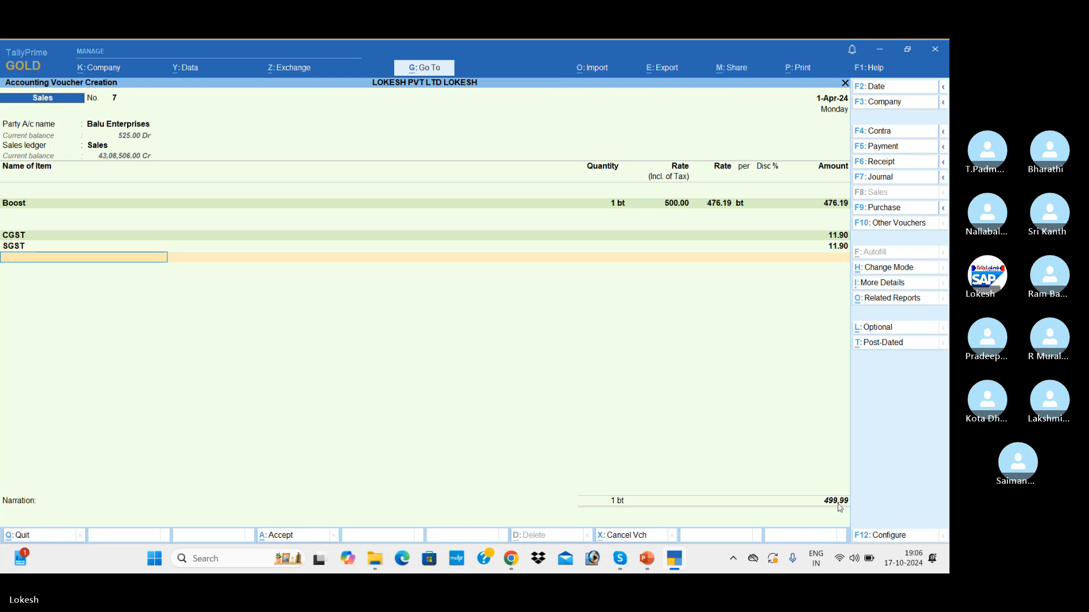
{"action": "type", "text": "R"}
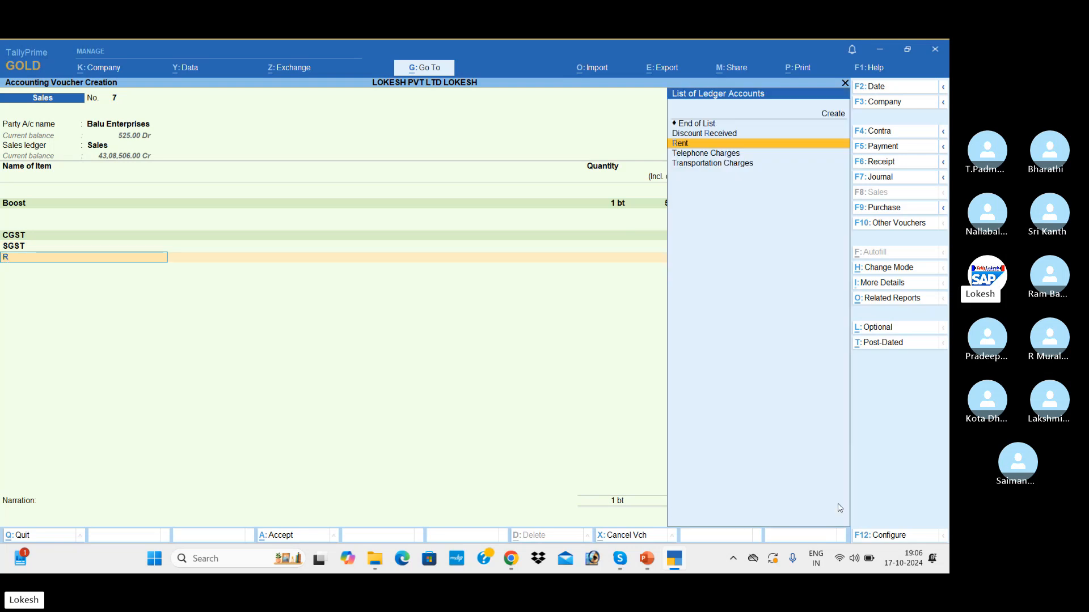
{"action": "key", "text": "alt+c"}
{"action": "type", "text": "ound"}
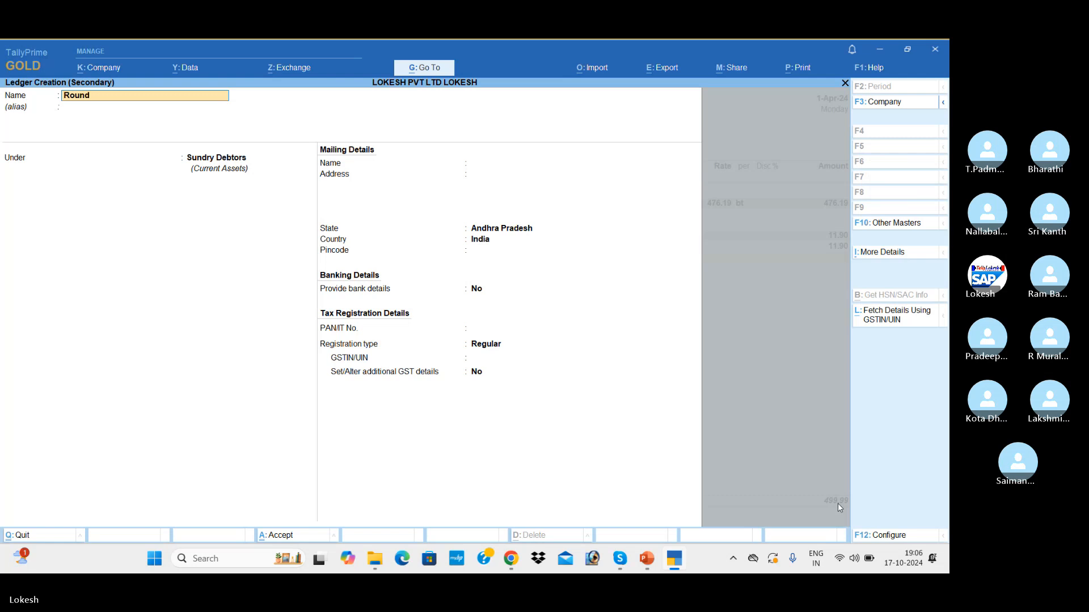
{"action": "type", "text": " Off"}
{"action": "key", "text": "Return"}
{"action": "type", "text": "In"}
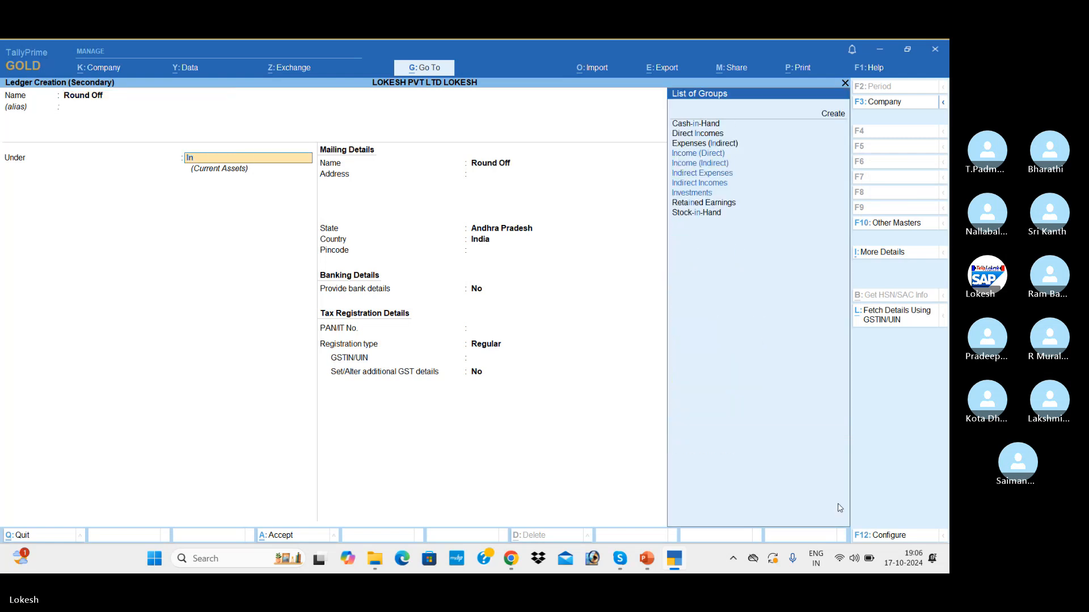
{"action": "type", "text": "d"}
{"action": "key", "text": "Return"}
{"action": "key", "text": "Return"}
{"action": "key", "text": "Return"}
{"action": "key", "text": "Return"}
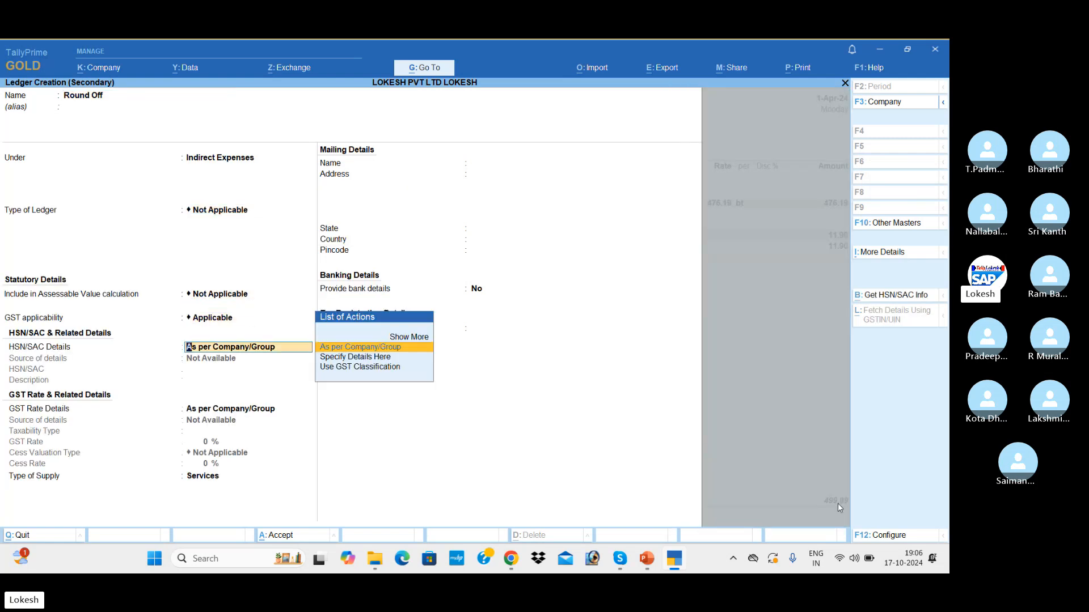
{"action": "key", "text": "Return"}
{"action": "key", "text": "Return"}
{"action": "key", "text": "Return"}
{"action": "key", "text": "Return"}
{"action": "key", "text": "Return"}
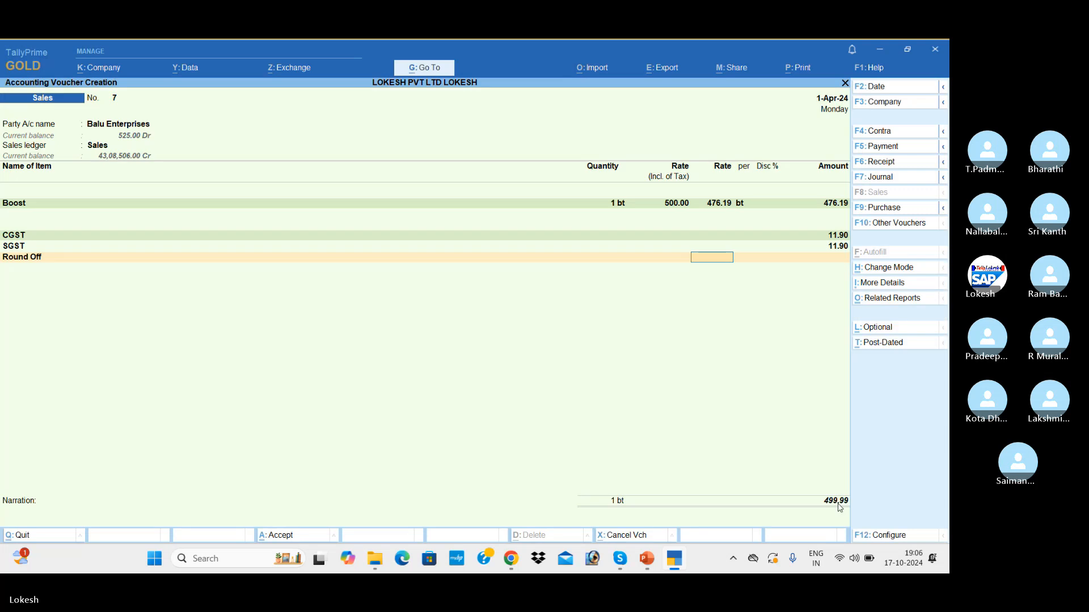
{"action": "key", "text": "Return"}
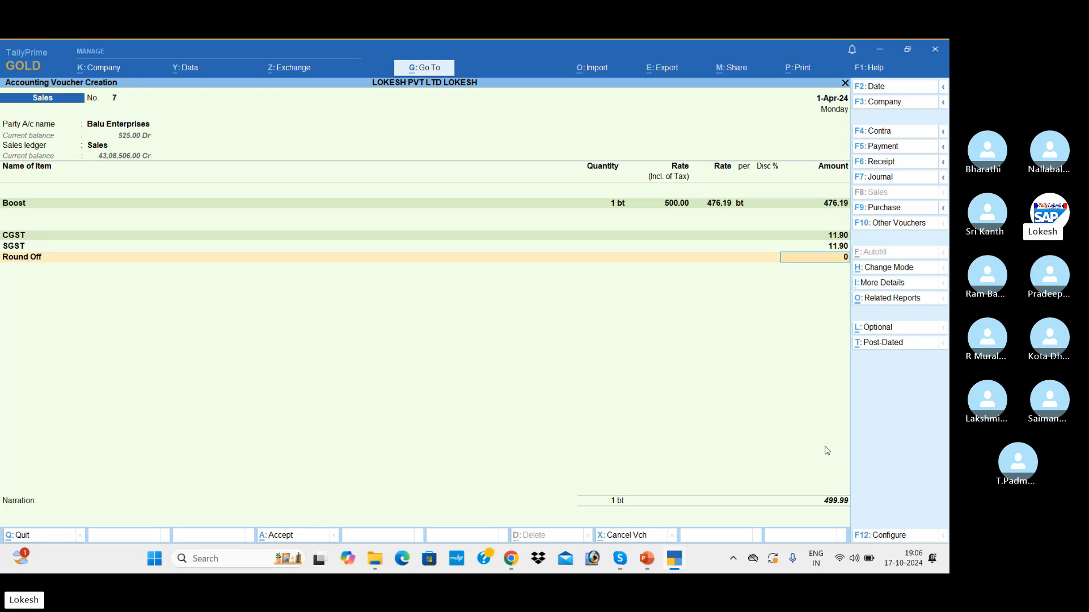
Step: Enter 0.01 as the Round Off amount so voucher 7 totals 500.00, then save it
{"action": "type", "text": "0.01"}
{"action": "key", "text": "Return"}
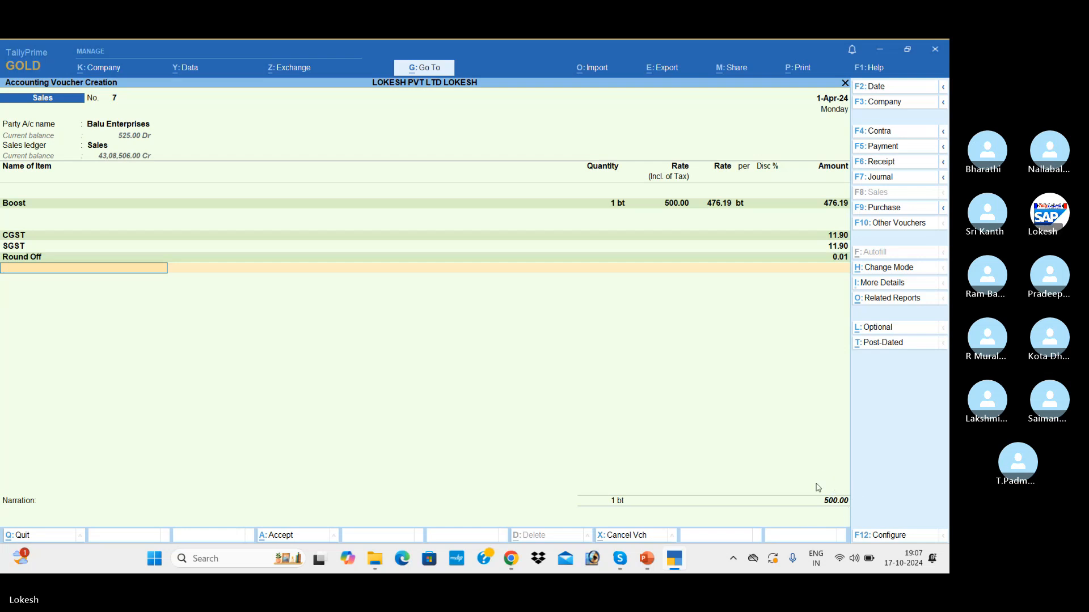
{"action": "key", "text": "Return"}
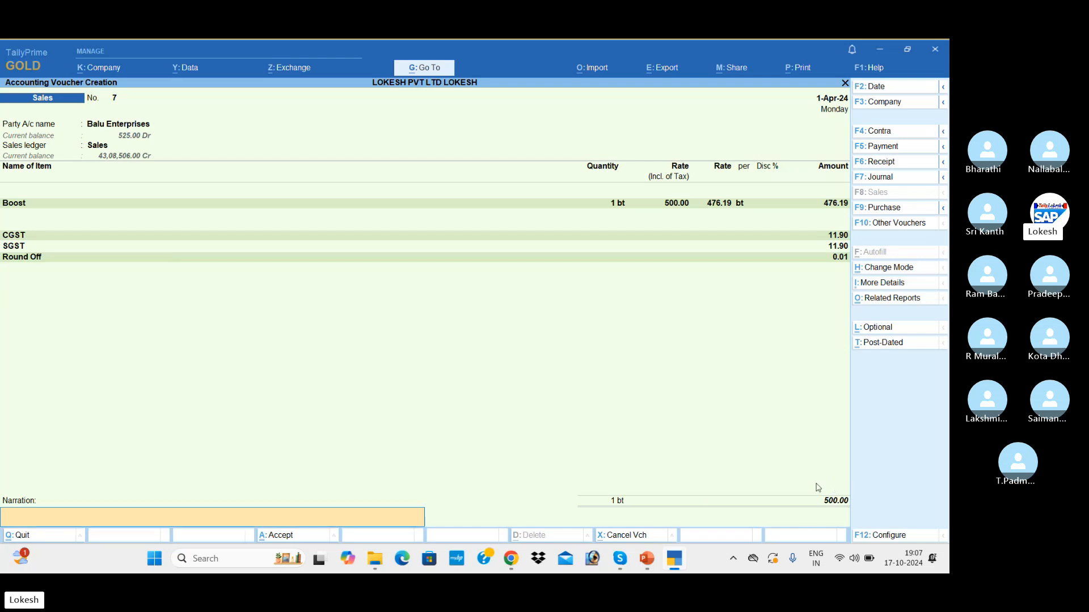
{"action": "key", "text": "Return"}
{"action": "key", "text": "Return"}
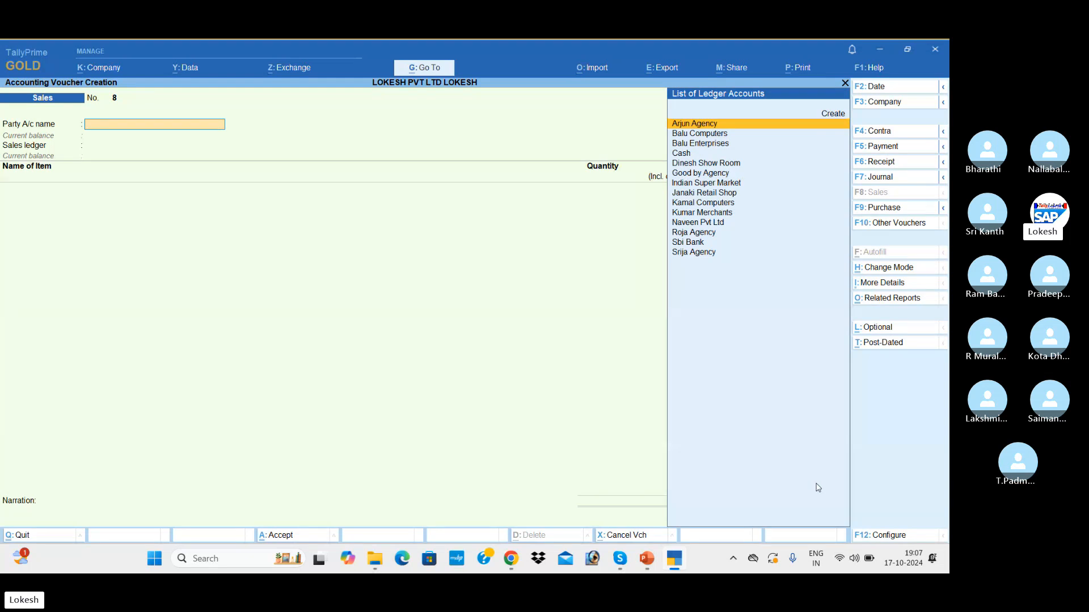
Step: Select Balu Enterprises as the party, skipping dispatch details, with the Sales ledger
{"action": "key", "text": "Down"}
{"action": "key", "text": "Down"}
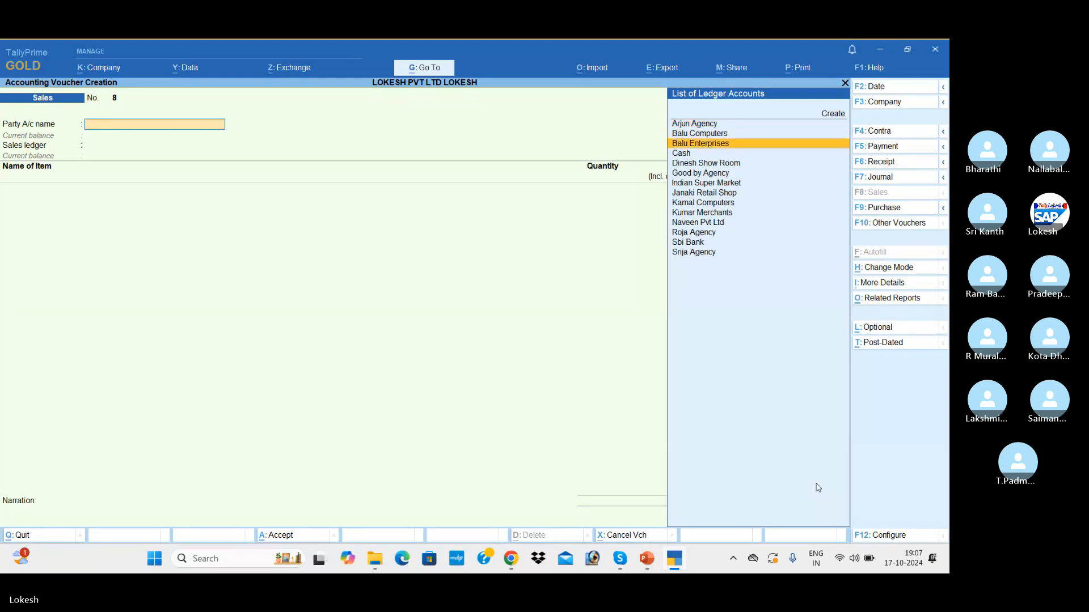
{"action": "key", "text": "Return"}
{"action": "key", "text": "Return"}
{"action": "key", "text": "Return"}
{"action": "key", "text": "Return"}
{"action": "key", "text": "Return"}
{"action": "key", "text": "Return"}
{"action": "key", "text": "Return"}
{"action": "key", "text": "Return"}
{"action": "key", "text": "Return"}
{"action": "key", "text": "Return"}
{"action": "key", "text": "Return"}
{"action": "key", "text": "Return"}
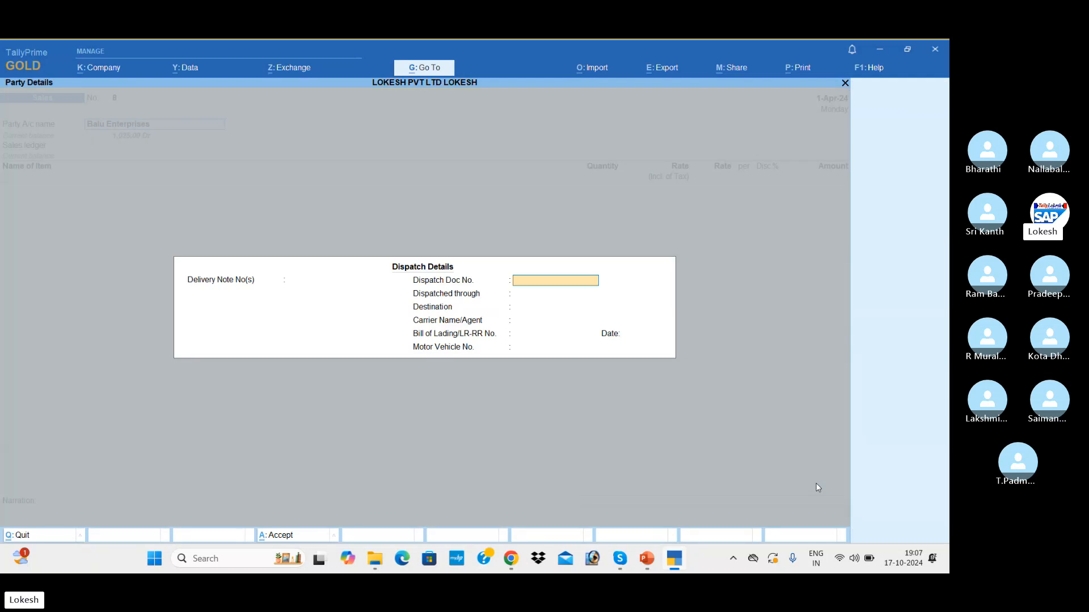
{"action": "key", "text": "Return"}
{"action": "key", "text": "Return"}
{"action": "key", "text": "Return"}
{"action": "key", "text": "Return"}
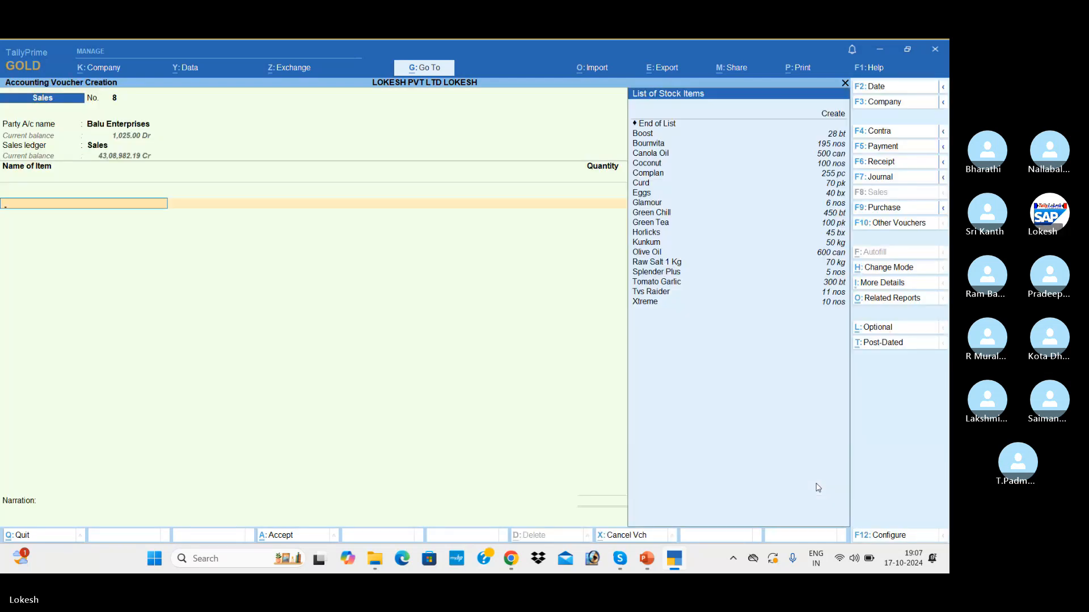
Step: Bill 1 bt of Boost at a tax-inclusive rate of 1,000, giving 952.38
{"action": "key", "text": "Down"}
{"action": "key", "text": "Return"}
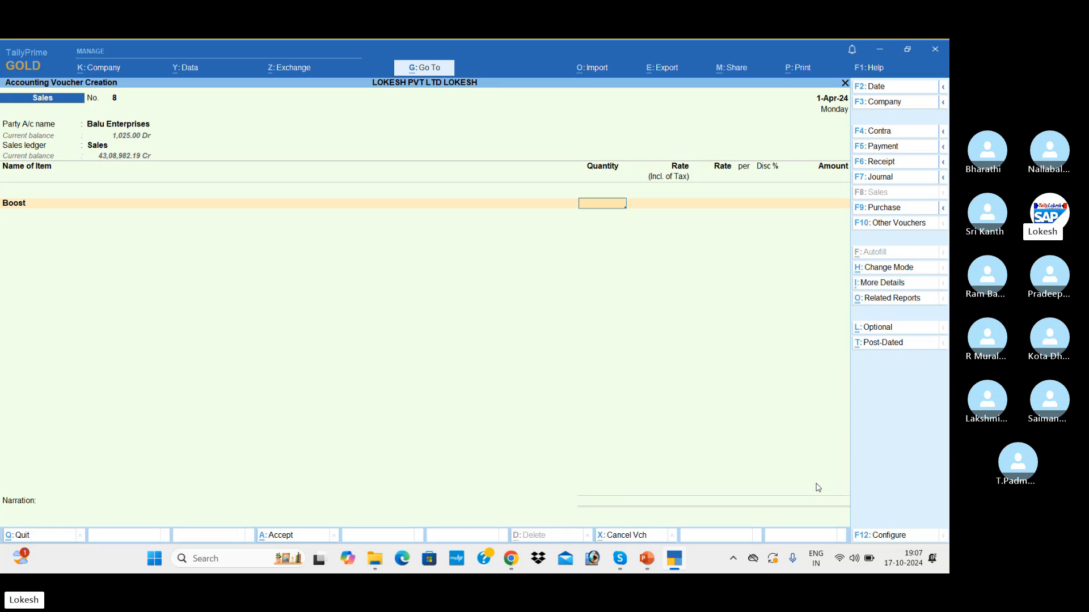
{"action": "key", "text": "Return"}
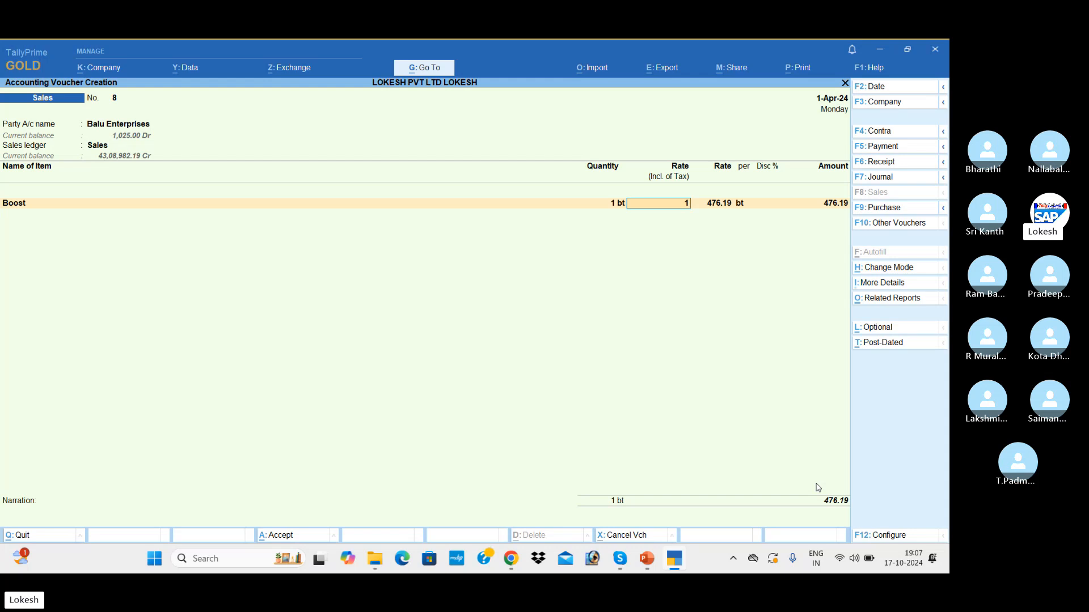
{"action": "type", "text": "1,000"}
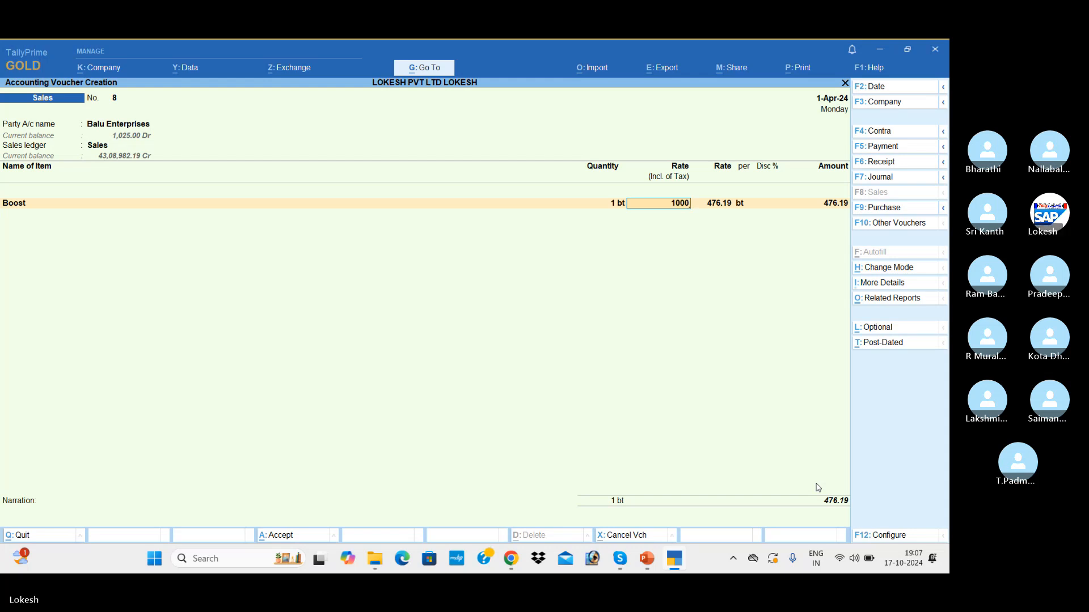
{"action": "key", "text": "Return"}
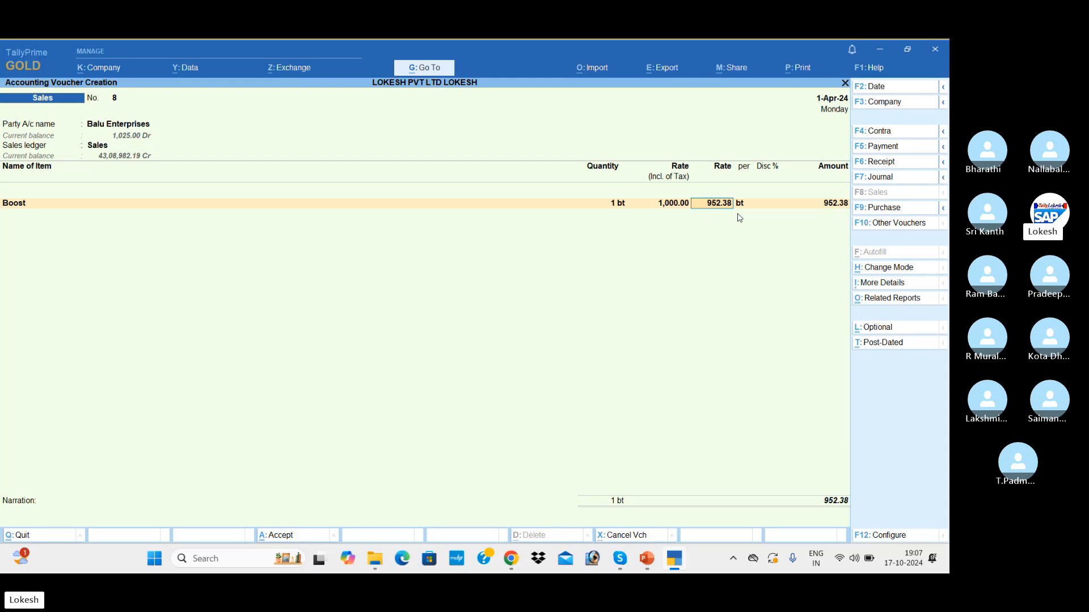
{"action": "key", "text": "Return"}
{"action": "key", "text": "Return"}
{"action": "key", "text": "Return"}
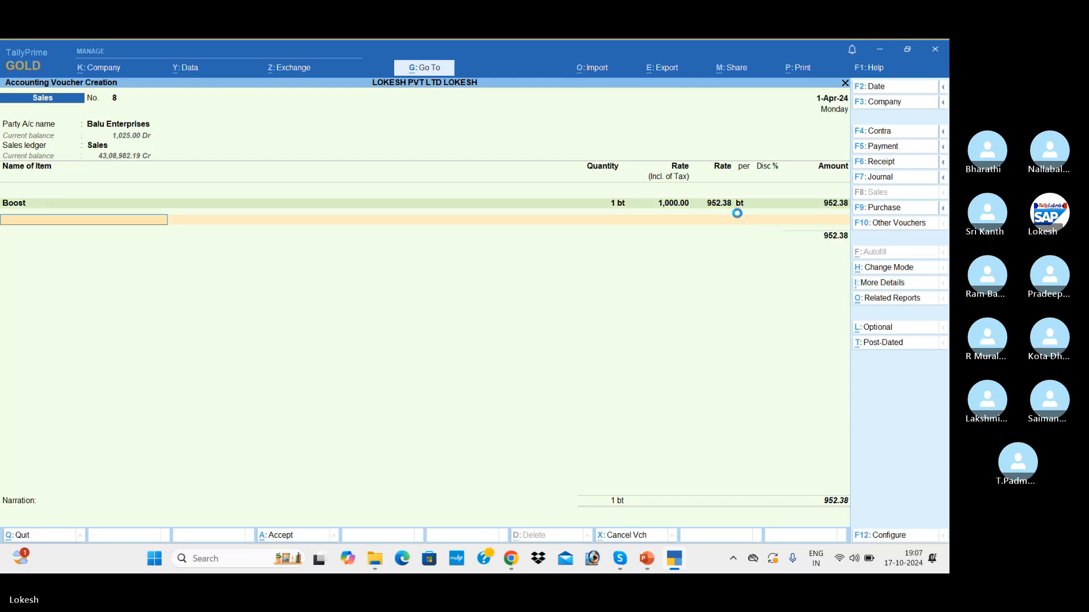
Step: Add CGST and SGST lines of 23.81 each, bringing voucher 8 to 1,000.00
{"action": "key", "text": "Return"}
{"action": "type", "text": "Cg"}
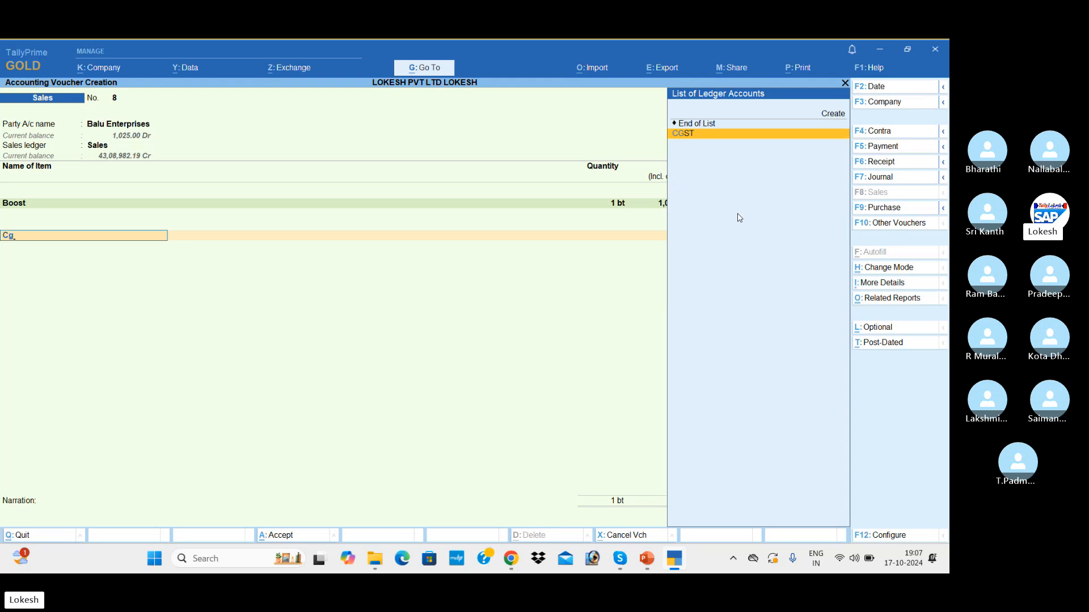
{"action": "key", "text": "Return"}
{"action": "type", "text": "Sg"}
{"action": "key", "text": "Return"}
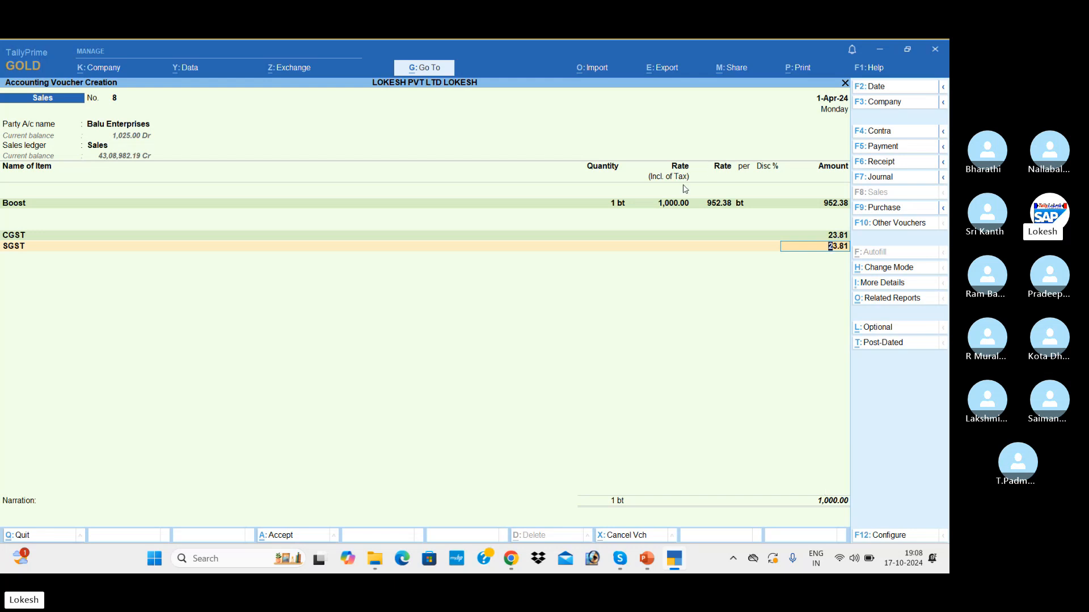
{"action": "key", "text": "Return"}
{"action": "key", "text": "Return"}
{"action": "key", "text": "Return"}
{"action": "key", "text": "Return"}
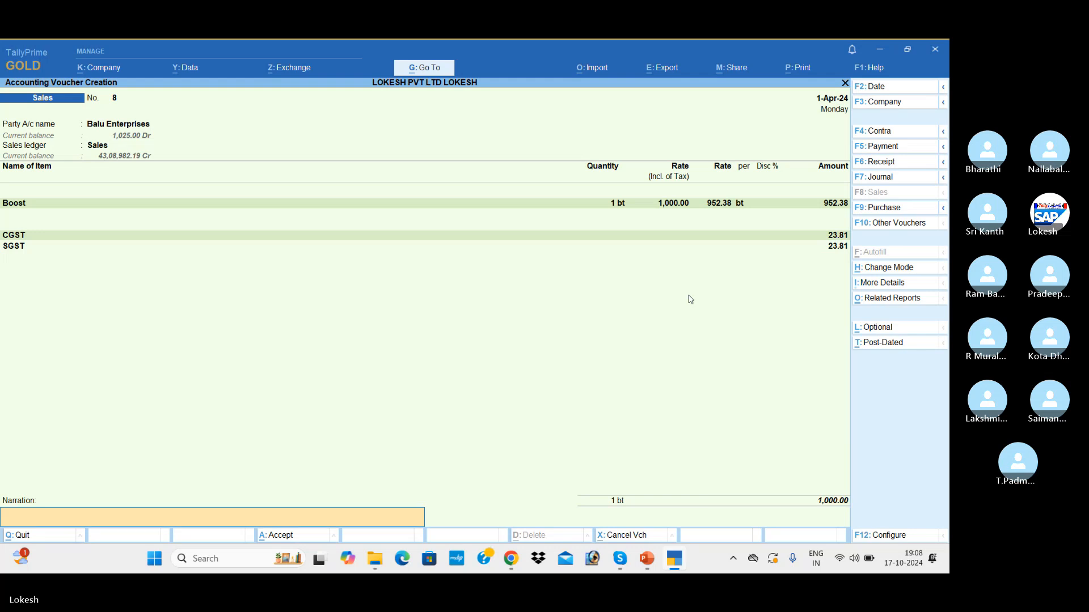
{"action": "key", "text": "Return"}
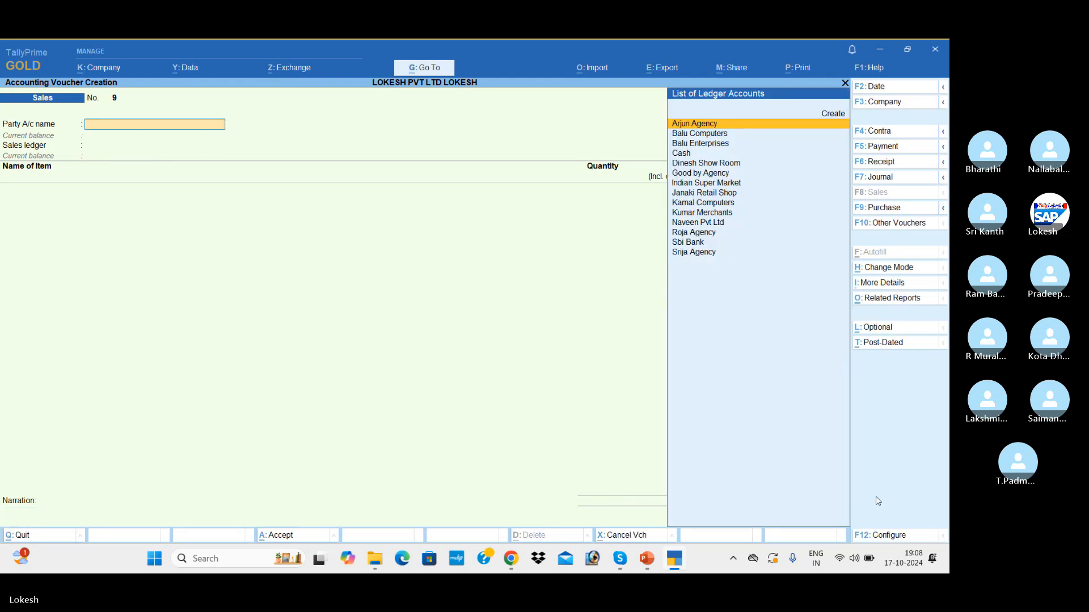
Step: Set Provide Rate Inclusive of Tax for Stock Items to No in voucher configuration
{"action": "left_click", "coordinate": [894, 536]}
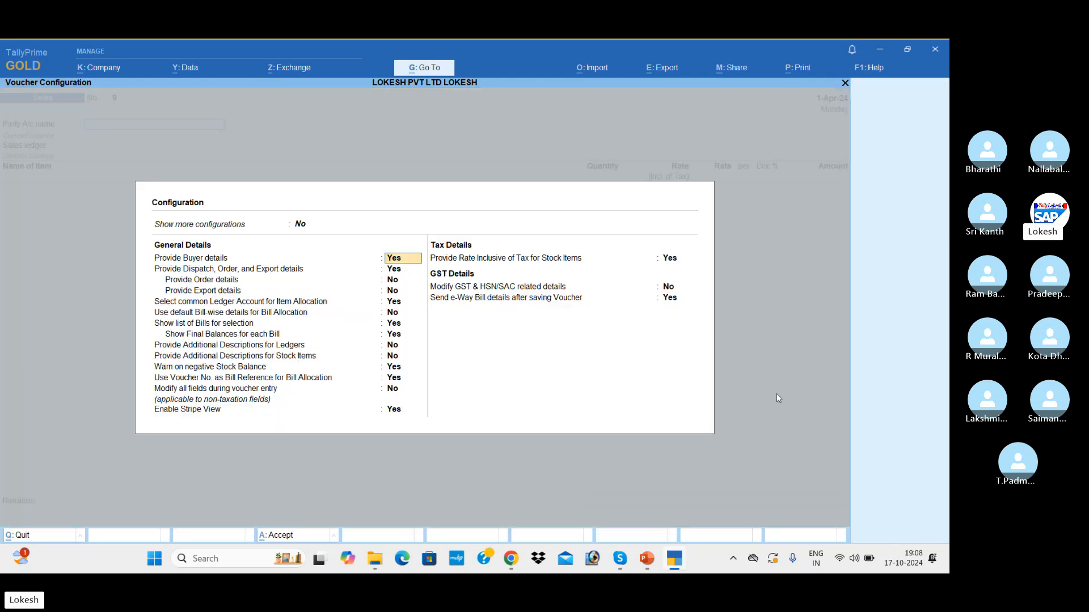
{"action": "left_click", "coordinate": [674, 263]}
{"action": "type", "text": "n"}
{"action": "key", "text": "Return"}
{"action": "key", "text": "Return"}
{"action": "key", "text": "Return"}
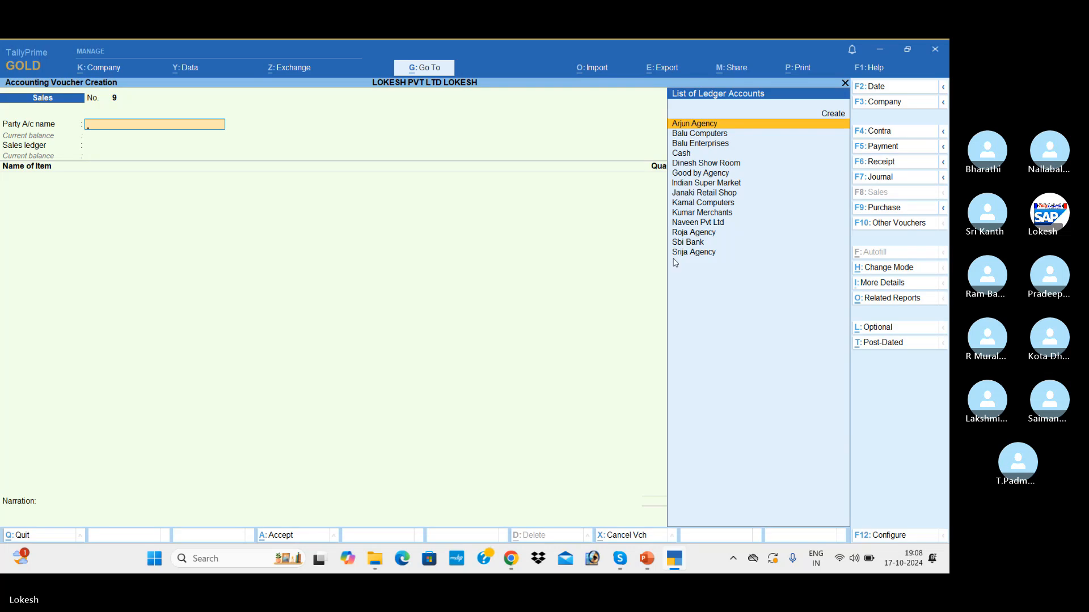
Step: Choose Balu Enterprises as the party on voucher 9 and accept the Sales ledger
{"action": "key", "text": "Down"}
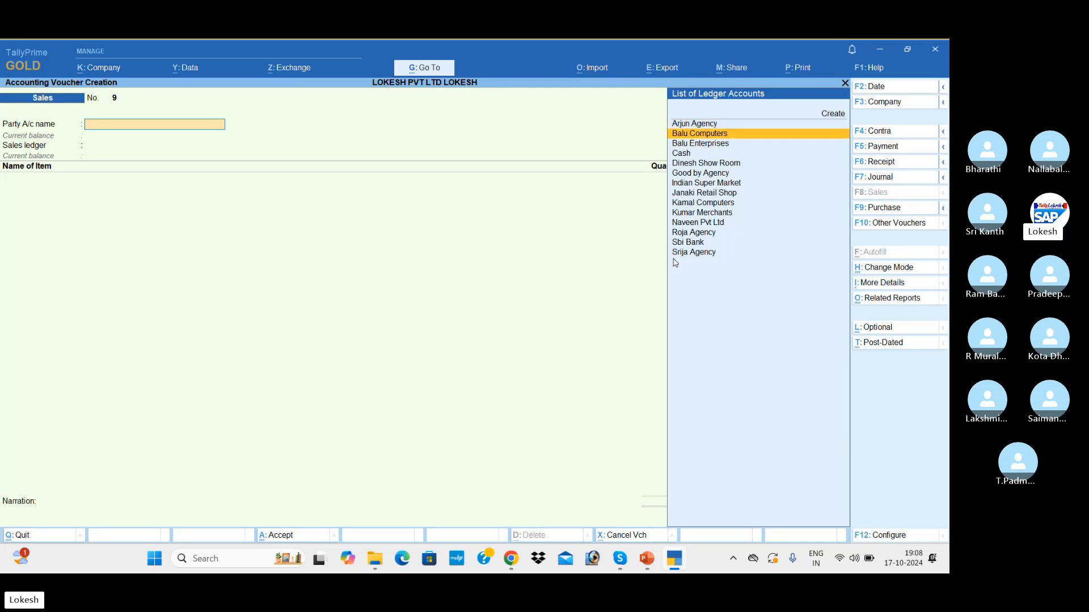
{"action": "key", "text": "Down"}
{"action": "key", "text": "Return"}
{"action": "key", "text": "Return"}
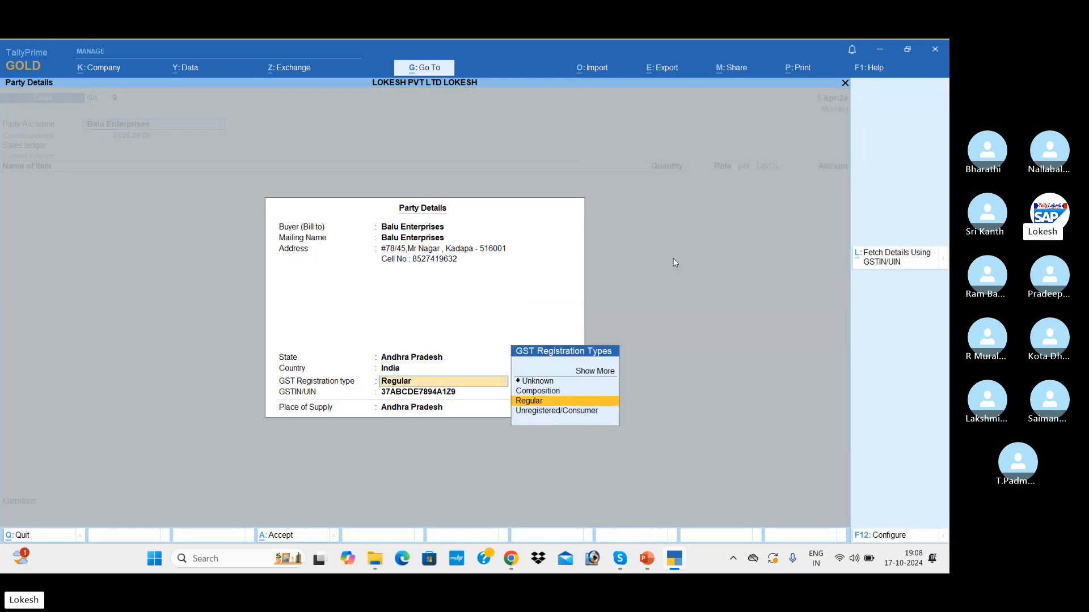
{"action": "key", "text": "Return"}
{"action": "key", "text": "Return"}
{"action": "key", "text": "Return"}
{"action": "key", "text": "Return"}
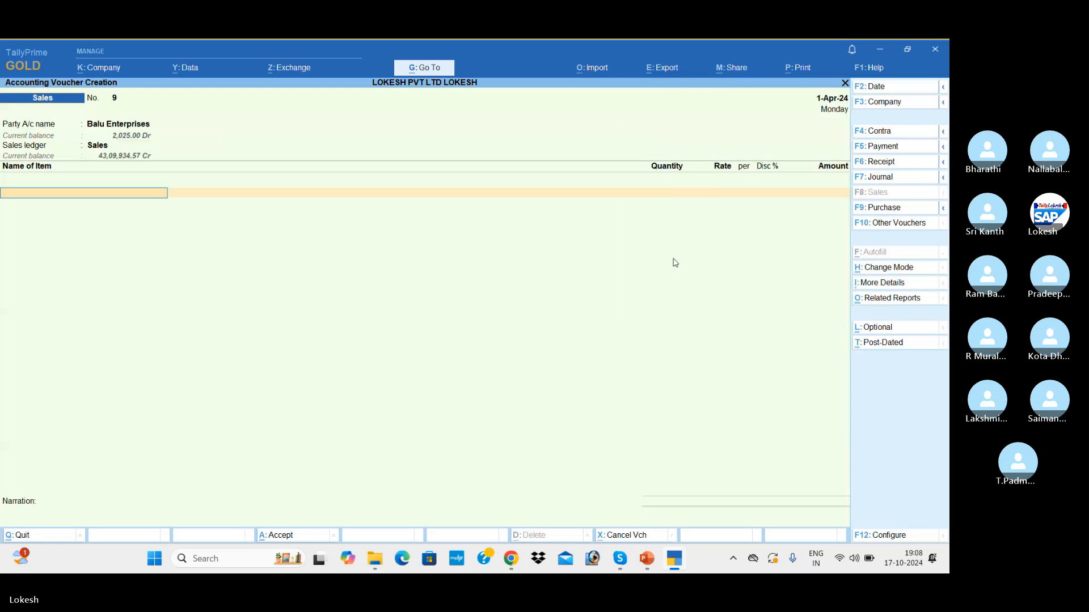
Step: Bill 1 bt of Boost at a rate of 1,000 on voucher 9
{"action": "key", "text": "Down"}
{"action": "key", "text": "Return"}
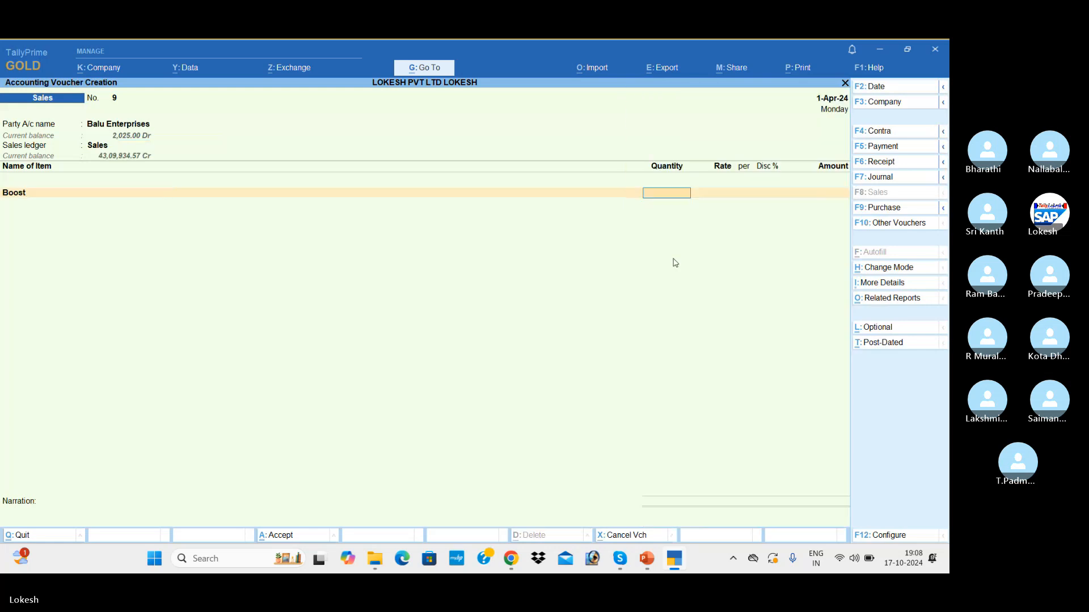
{"action": "type", "text": "1"}
{"action": "key", "text": "Return"}
{"action": "type", "text": "1000"}
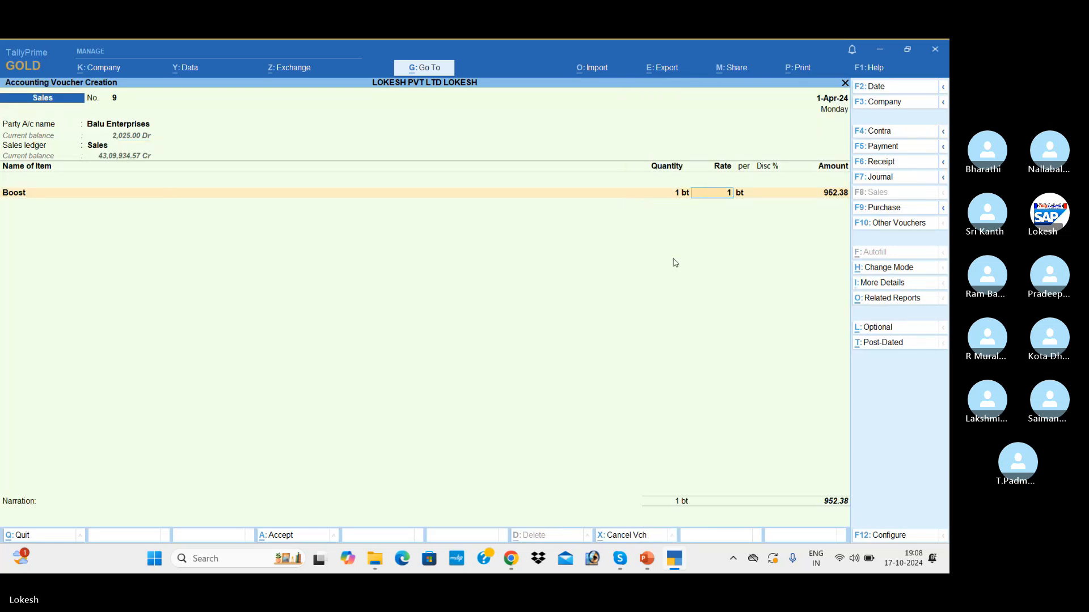
{"action": "key", "text": "Return"}
{"action": "key", "text": "Return"}
{"action": "key", "text": "Return"}
{"action": "key", "text": "Return"}
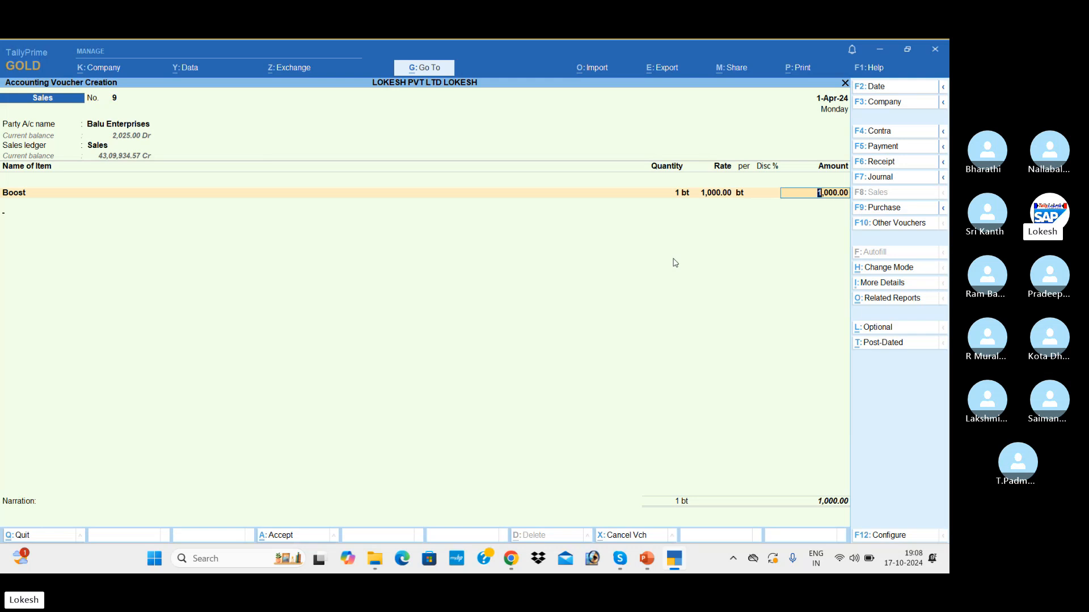
Step: Add CGST and SGST of 25.00 each, totalling 1,050.00, and finish the voucher
{"action": "type", "text": "cg"}
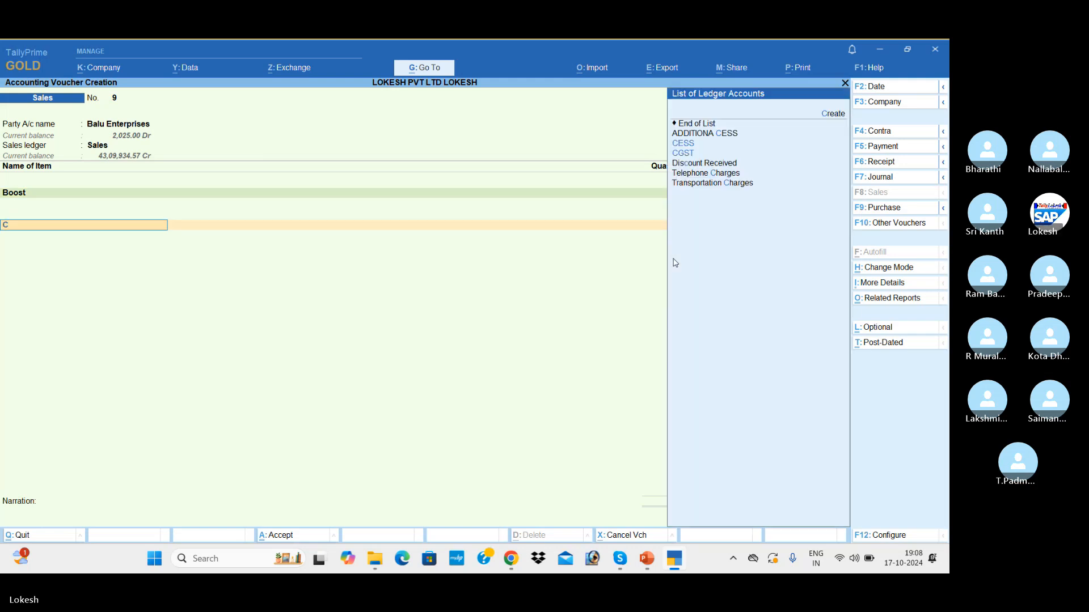
{"action": "key", "text": "Return"}
{"action": "type", "text": "sg"}
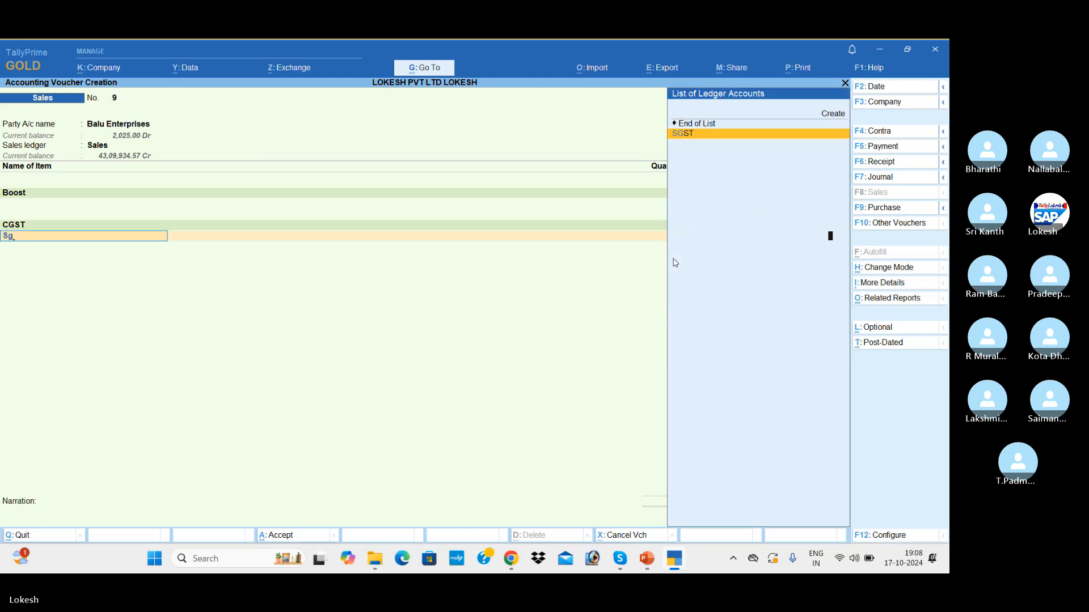
{"action": "key", "text": "Return"}
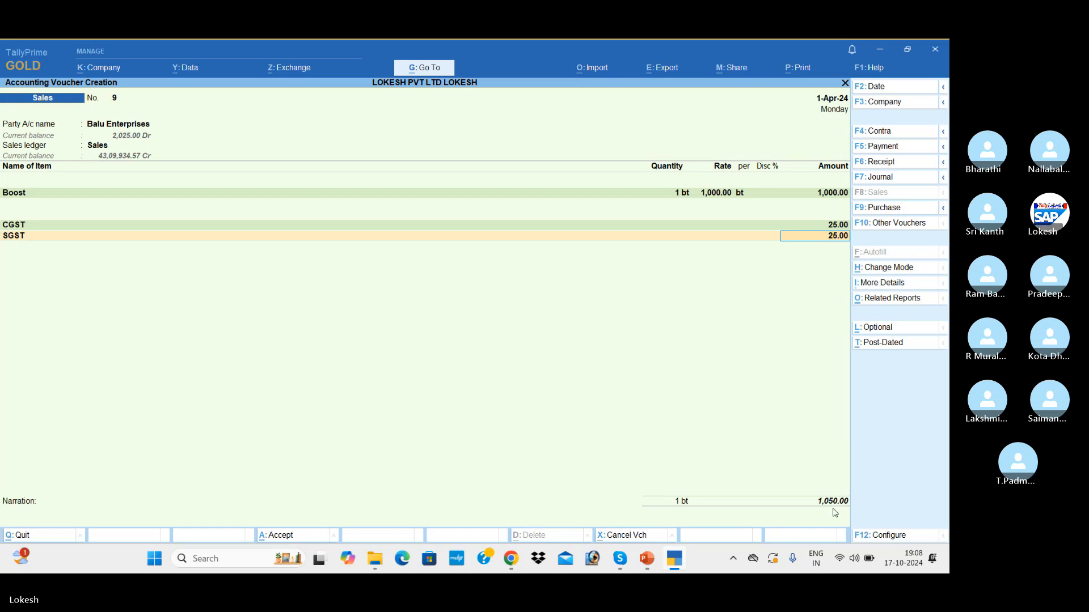
{"action": "key", "text": "Return"}
{"action": "key", "text": "Return"}
{"action": "key", "text": "Return"}
{"action": "key", "text": "Return"}
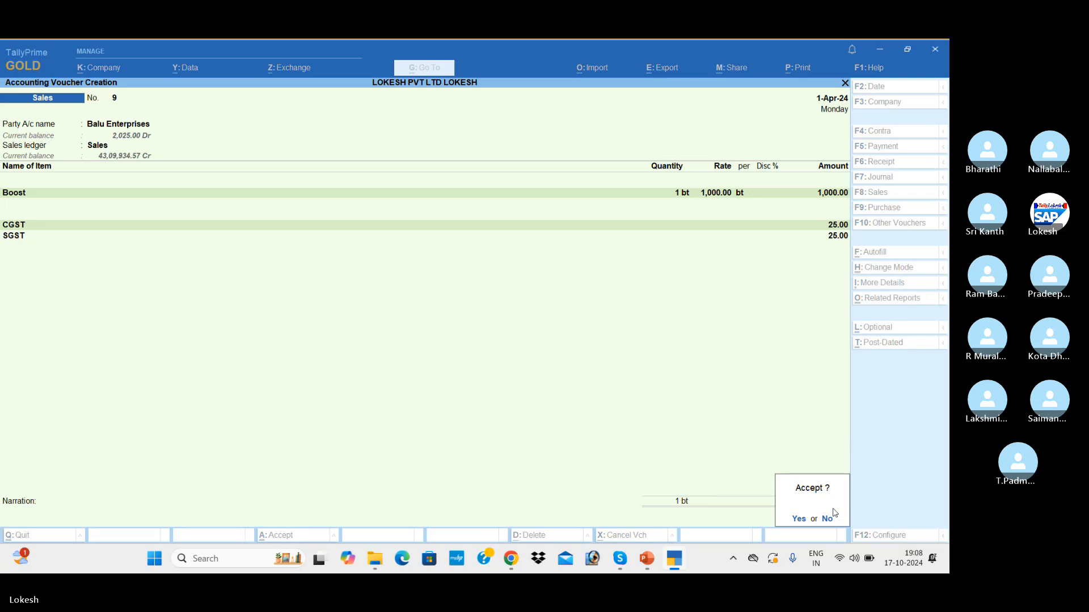
{"action": "key", "text": "Return"}
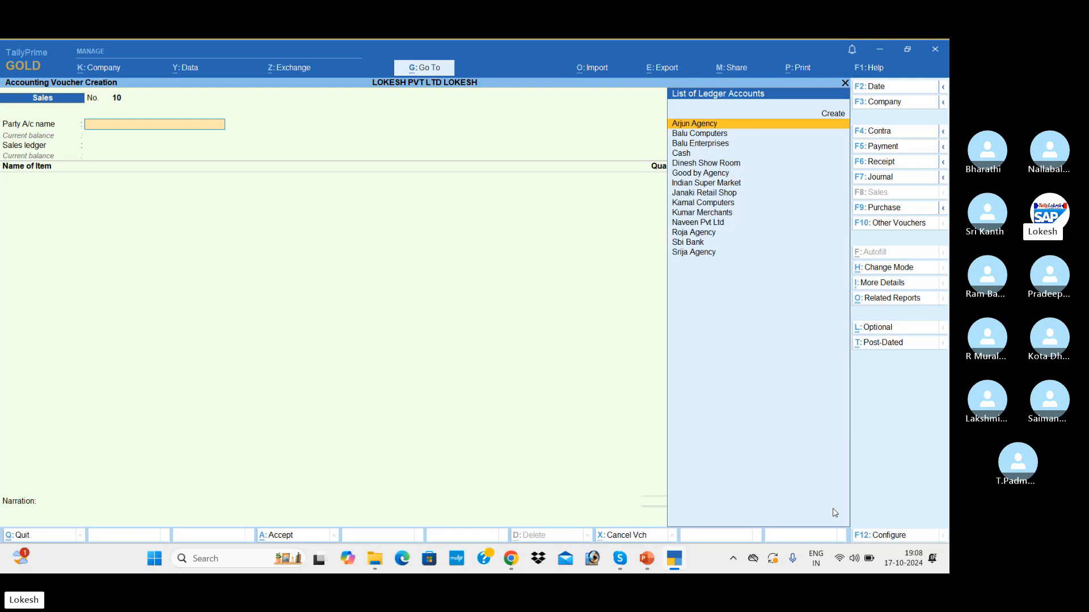
Step: Switch from TallyPrime back to the ongoing Skype group call
{"action": "key", "text": "alt+Tab"}
{"action": "key", "text": "alt+Tab"}
{"action": "key", "text": "alt+Tab"}
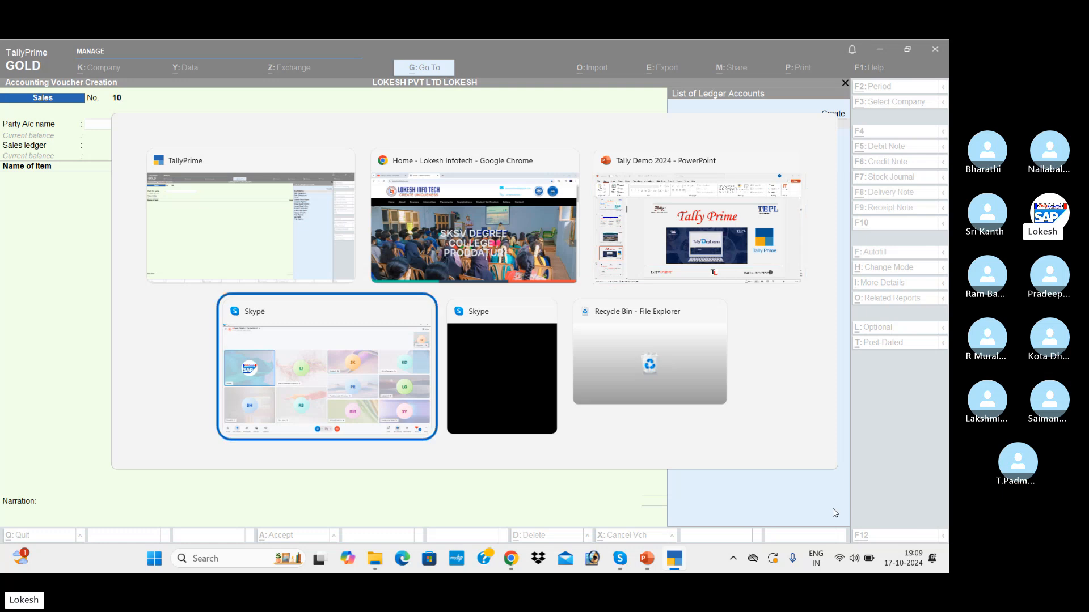